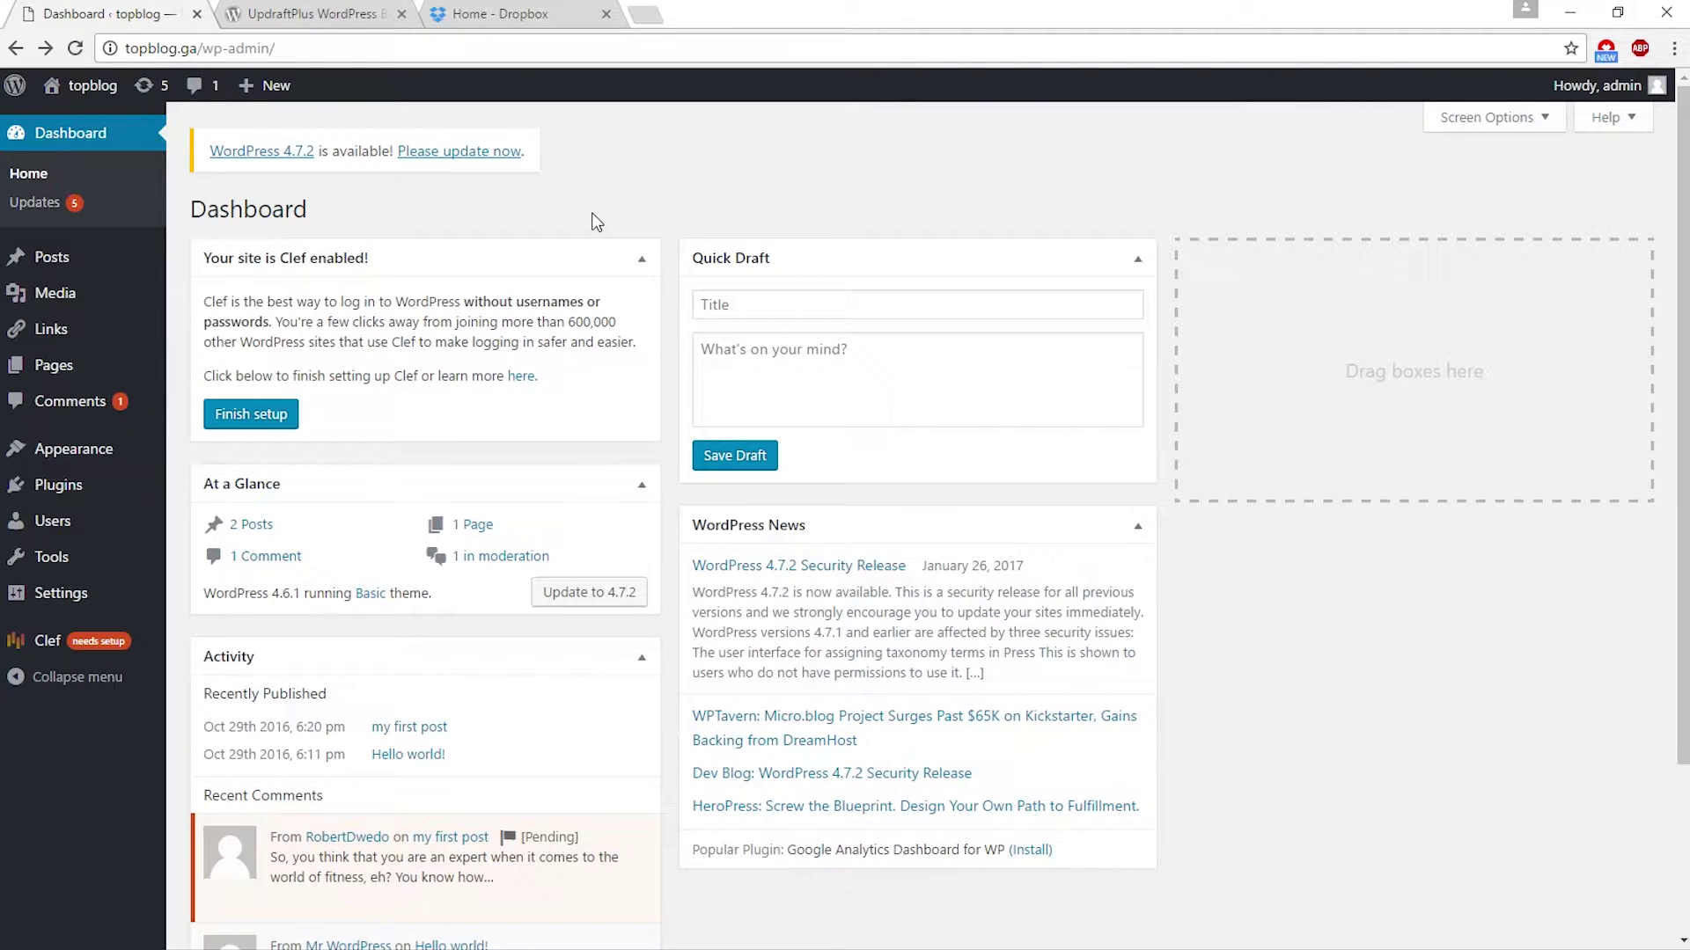
# Step: Leave the UpdraftPlus plugin page and return to the topblog admin Dashboard
pyautogui.click(225, 23)
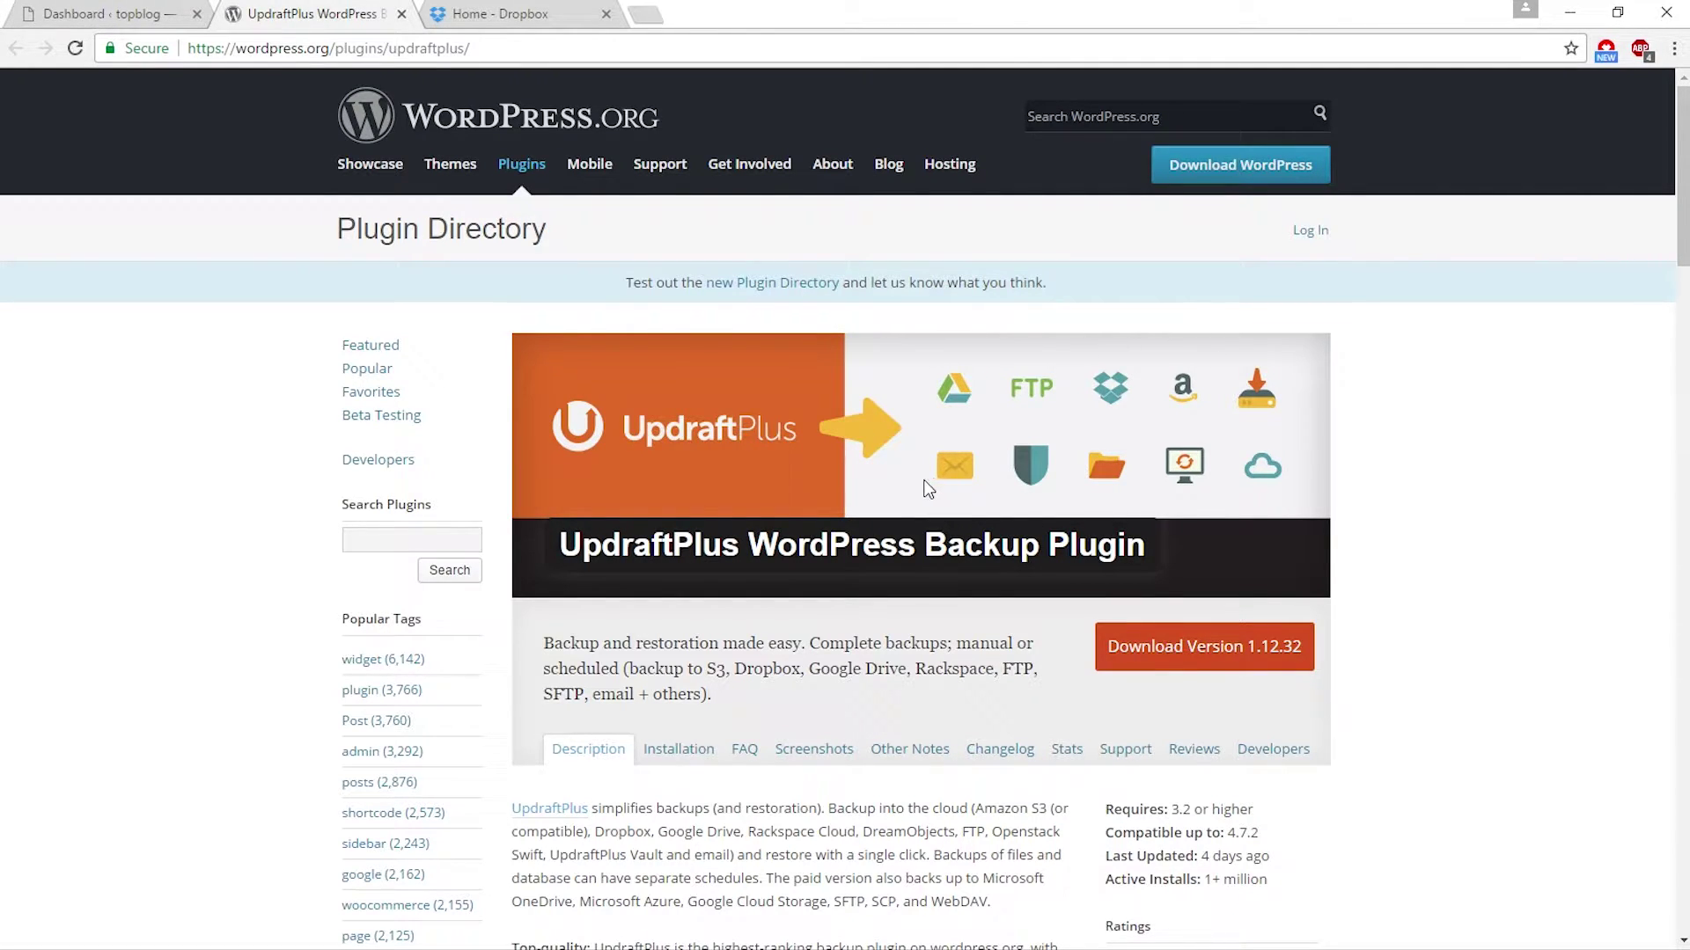
pyautogui.click(63, 7)
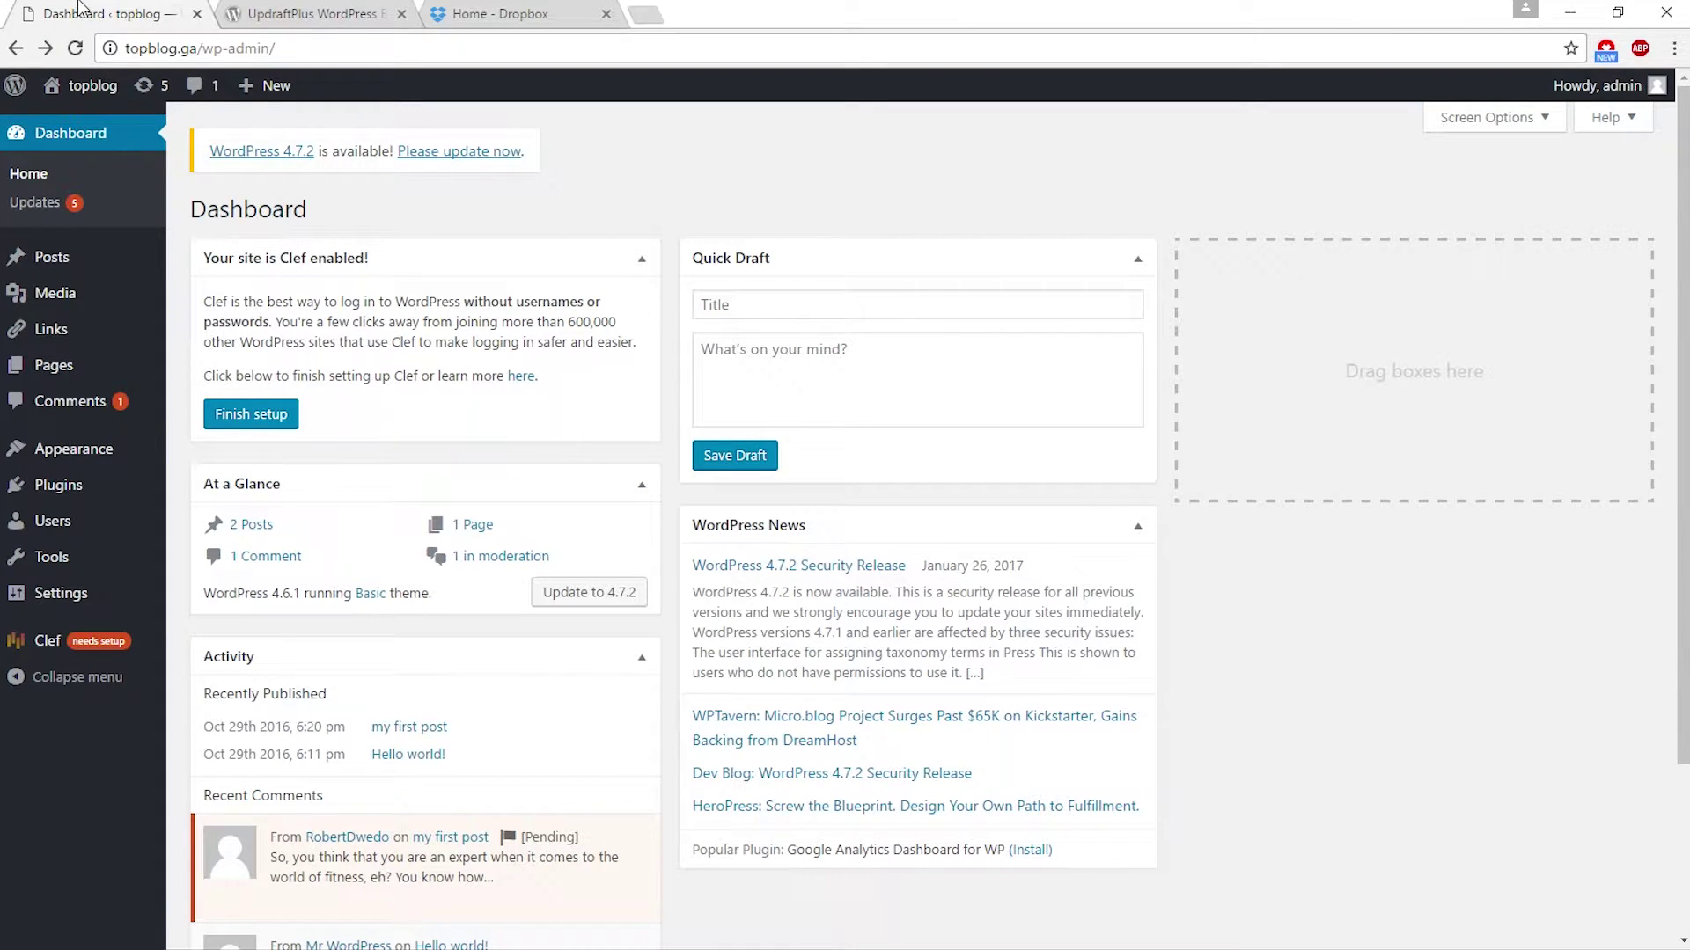
pyautogui.moveTo(55, 486)
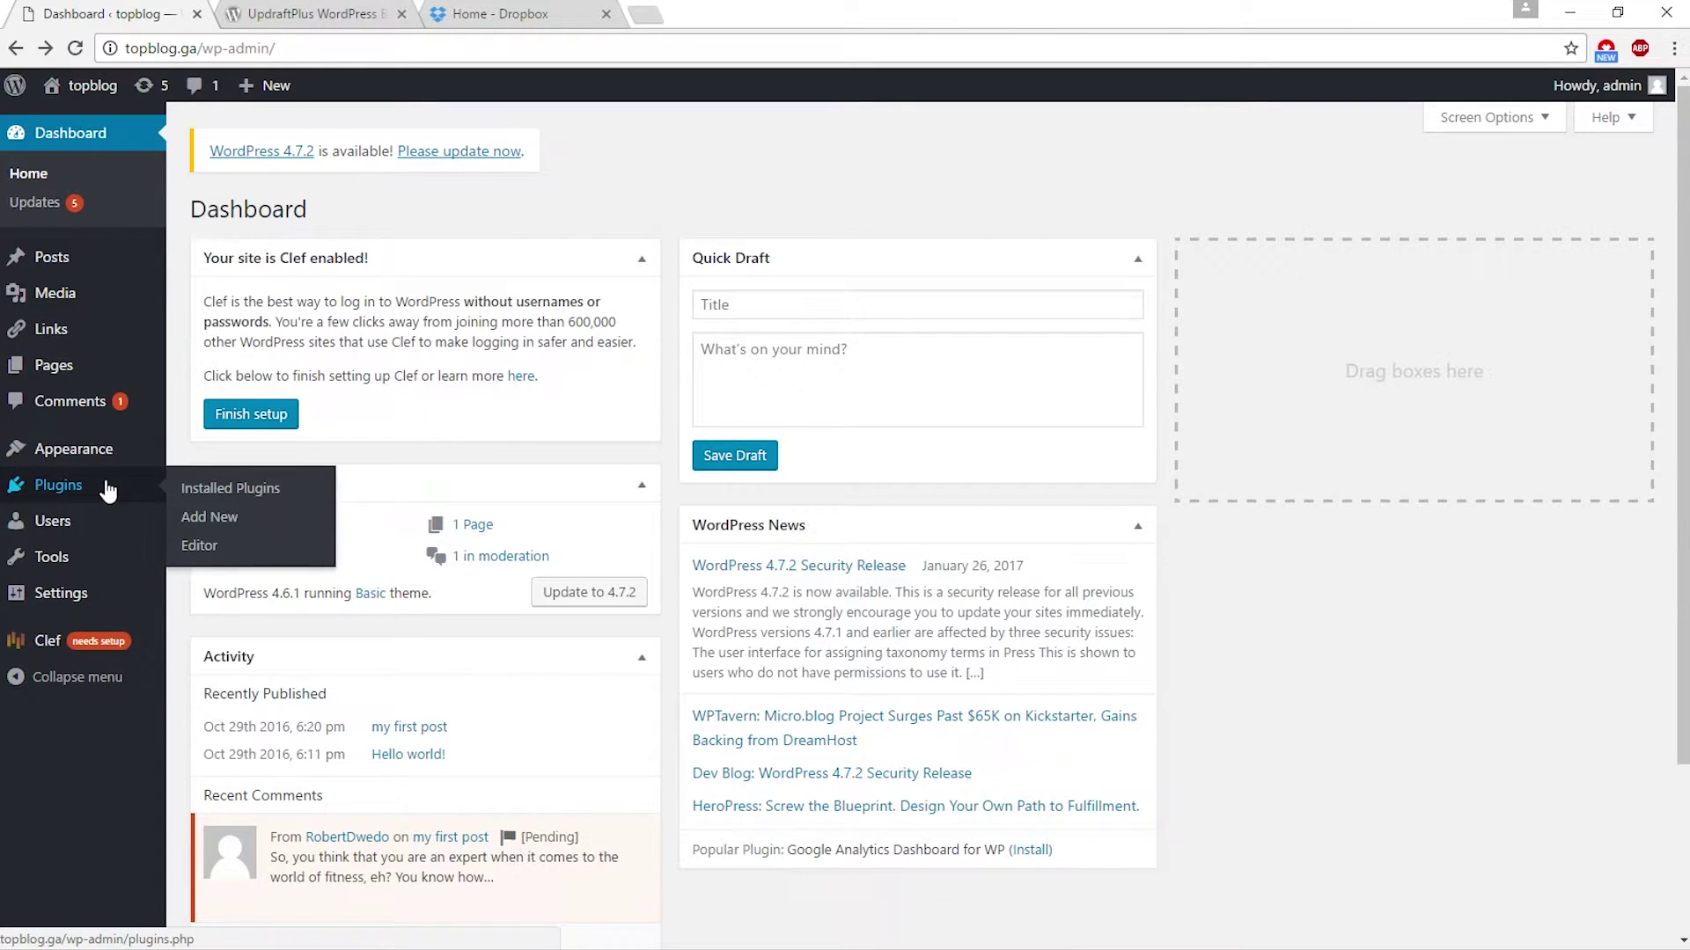
# Step: Search the plugin directory for 'updraft' and install the UpdraftPlus backup plugin
pyautogui.click(208, 519)
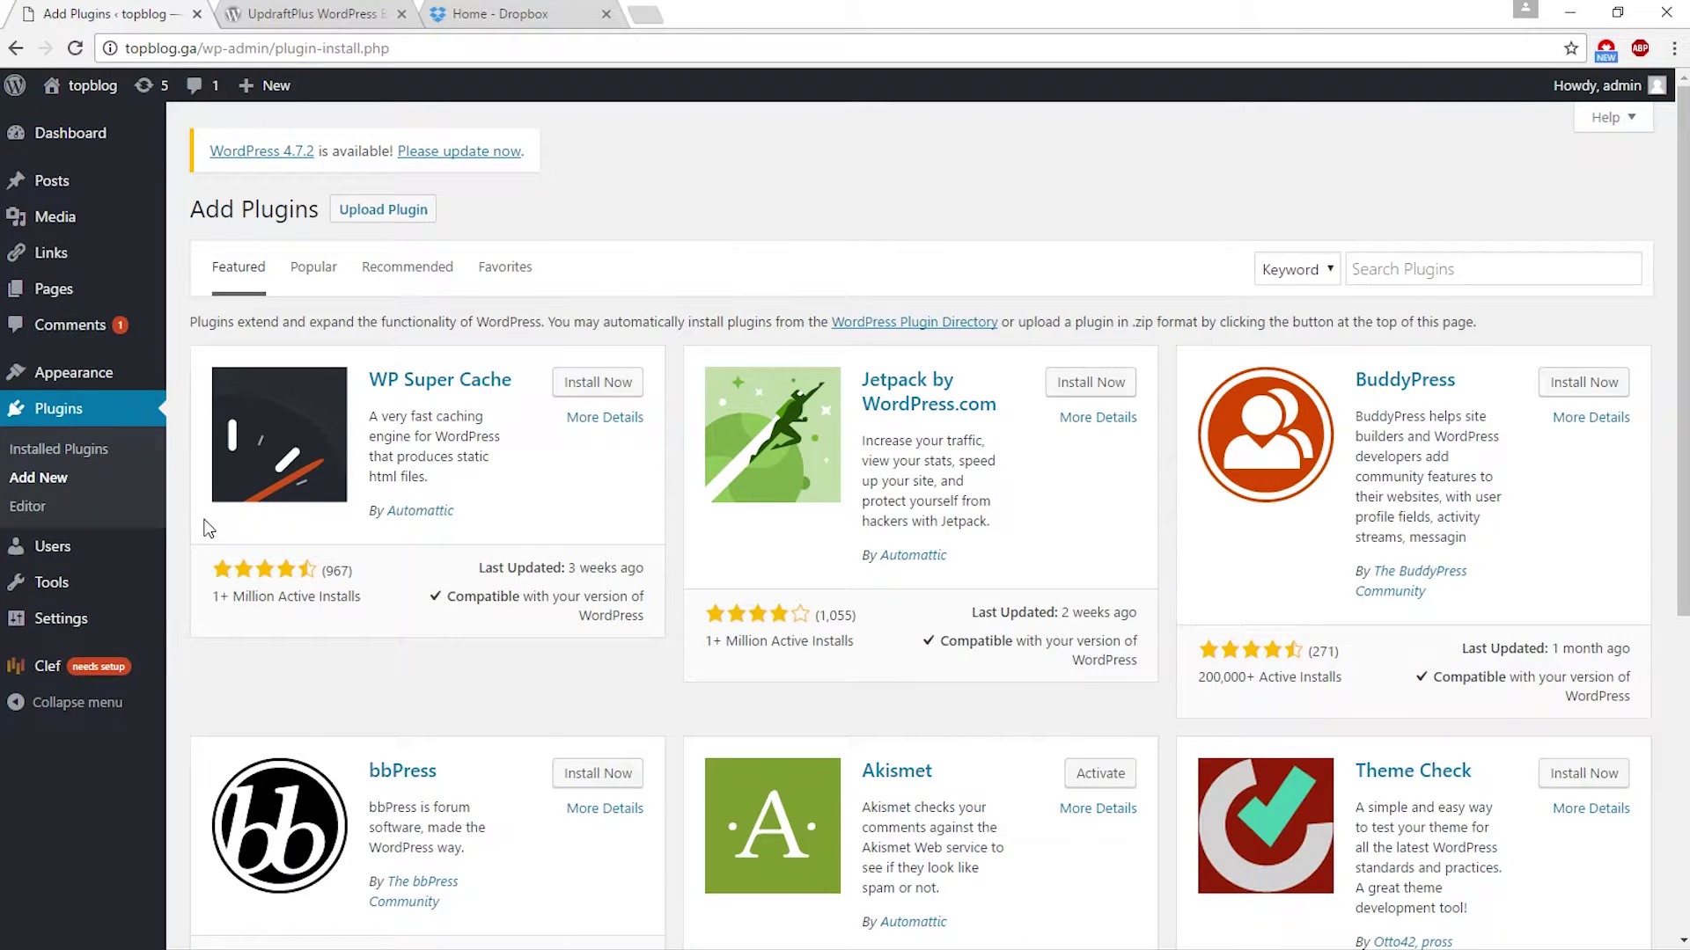
pyautogui.click(1430, 268)
pyautogui.write('updraf')
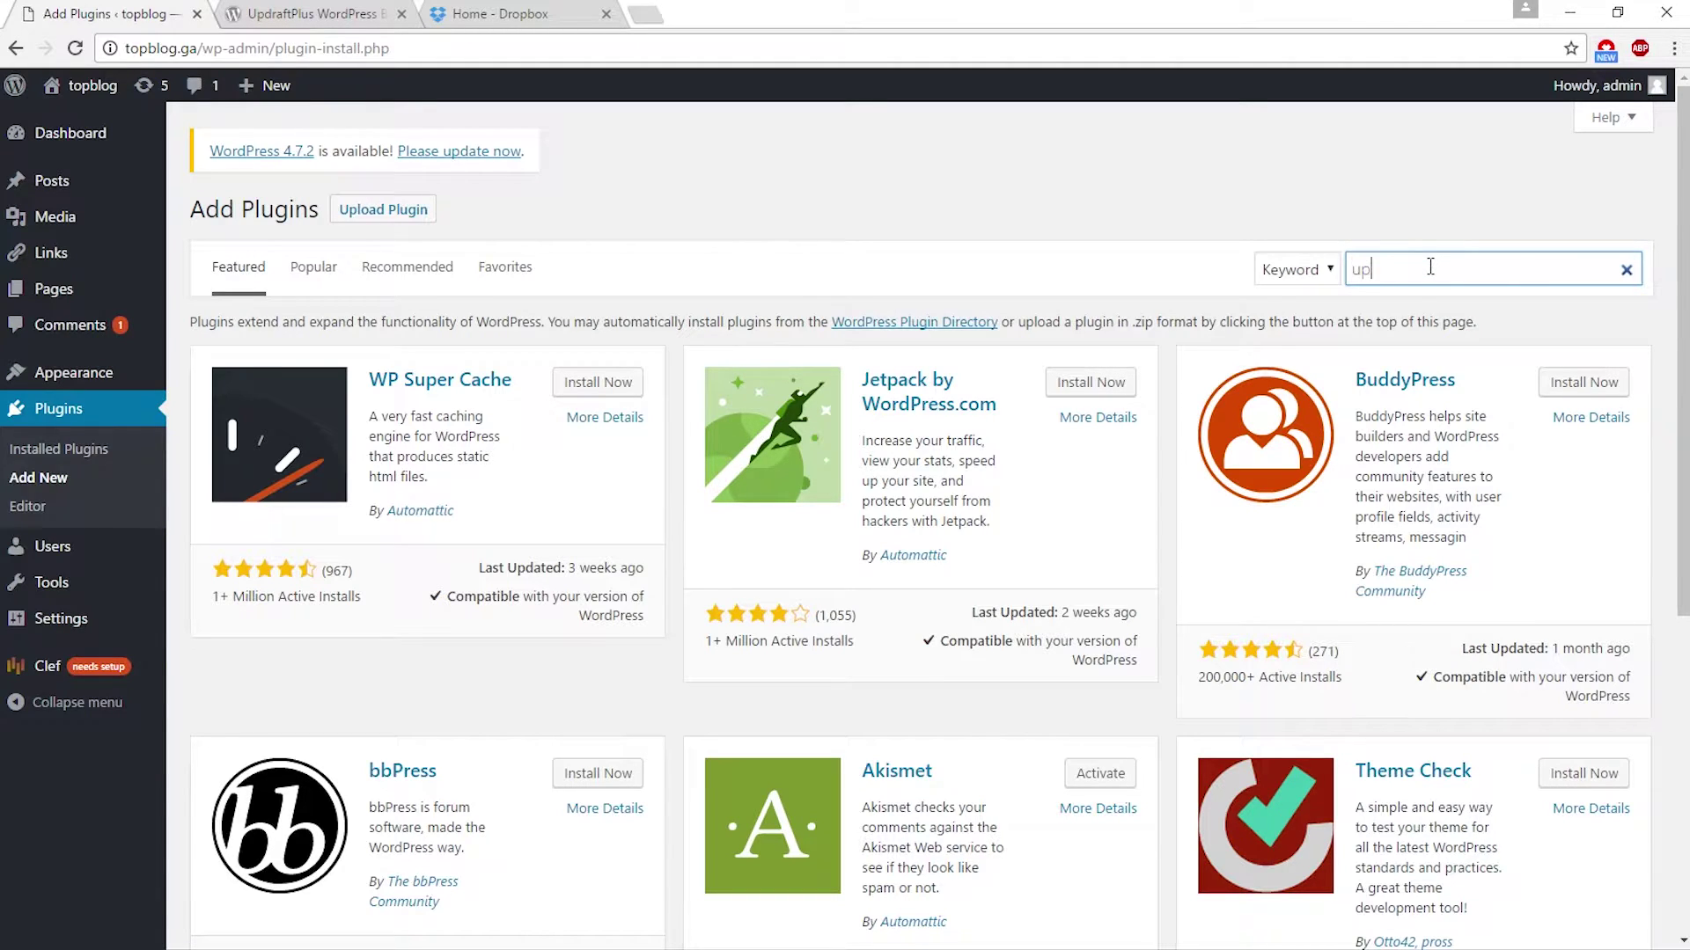
pyautogui.write('t')
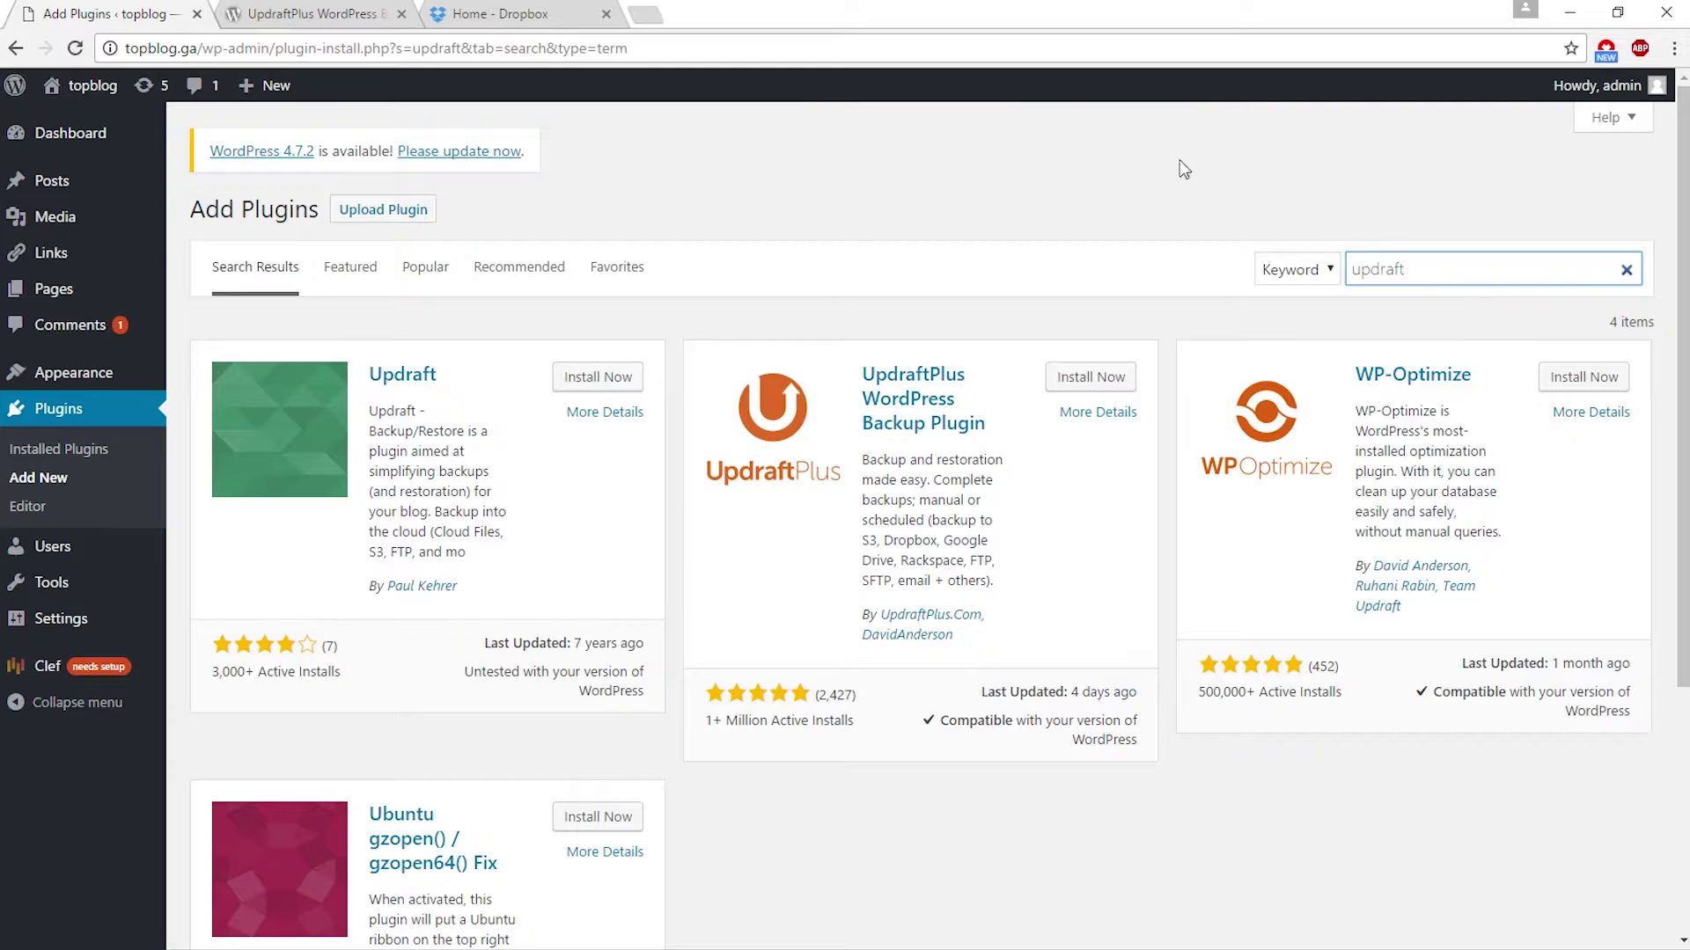
pyautogui.click(1073, 384)
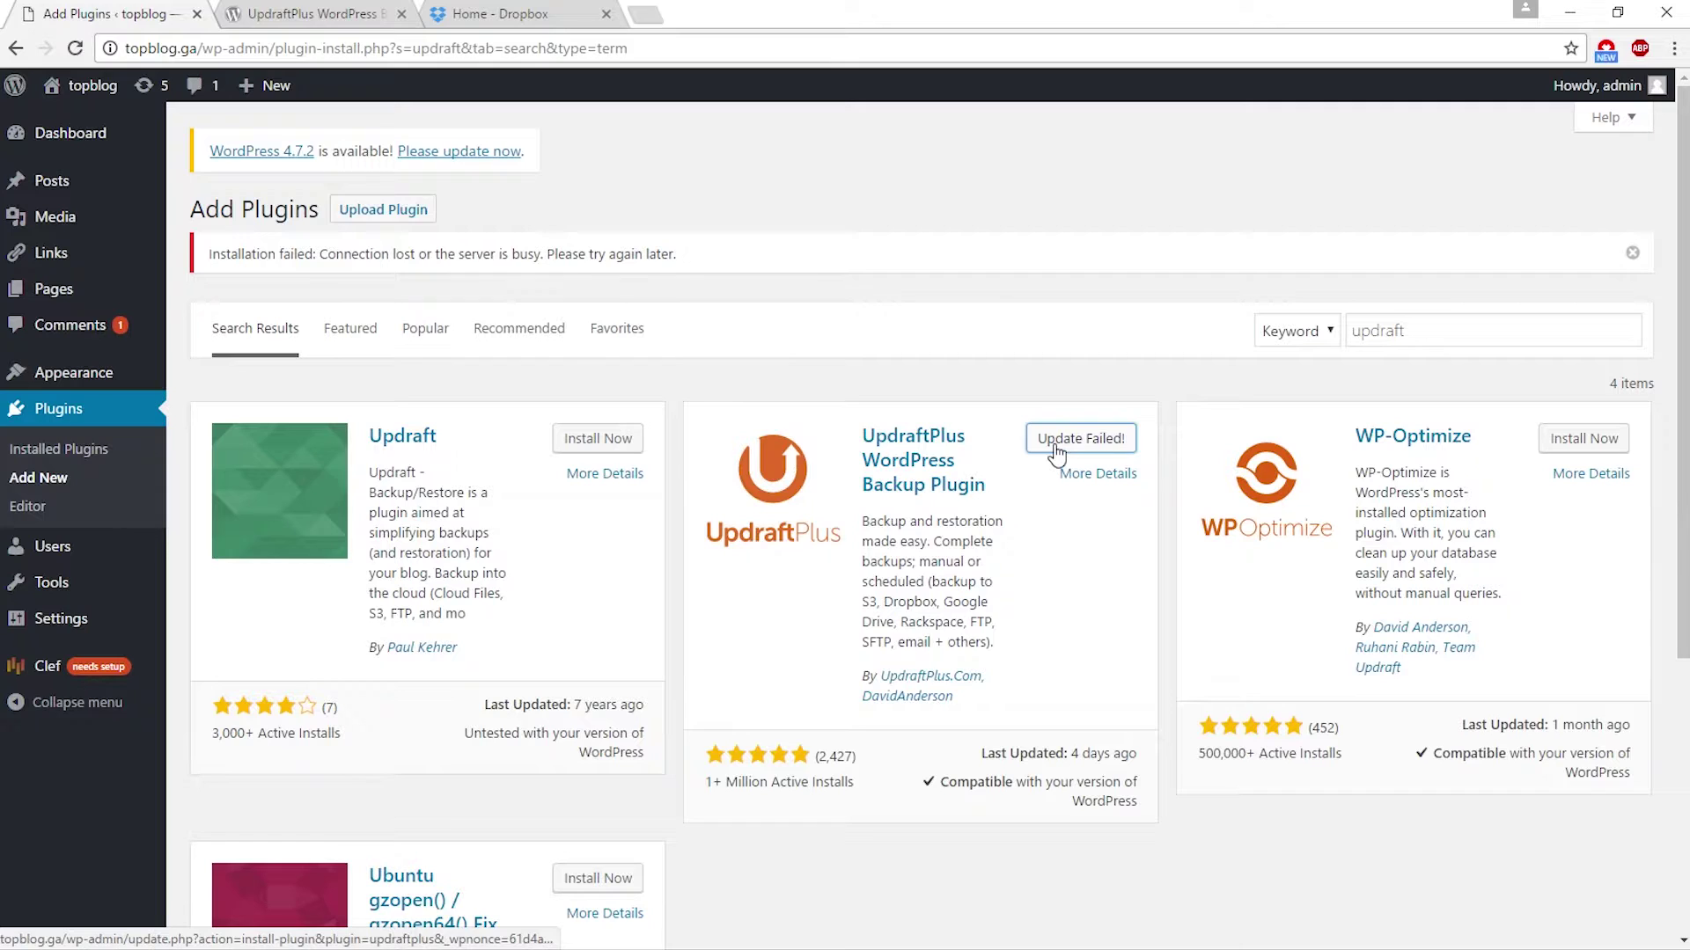
# Step: Activate UpdraftPlus - Backup/Restore from the Installed Plugins list
pyautogui.click(76, 411)
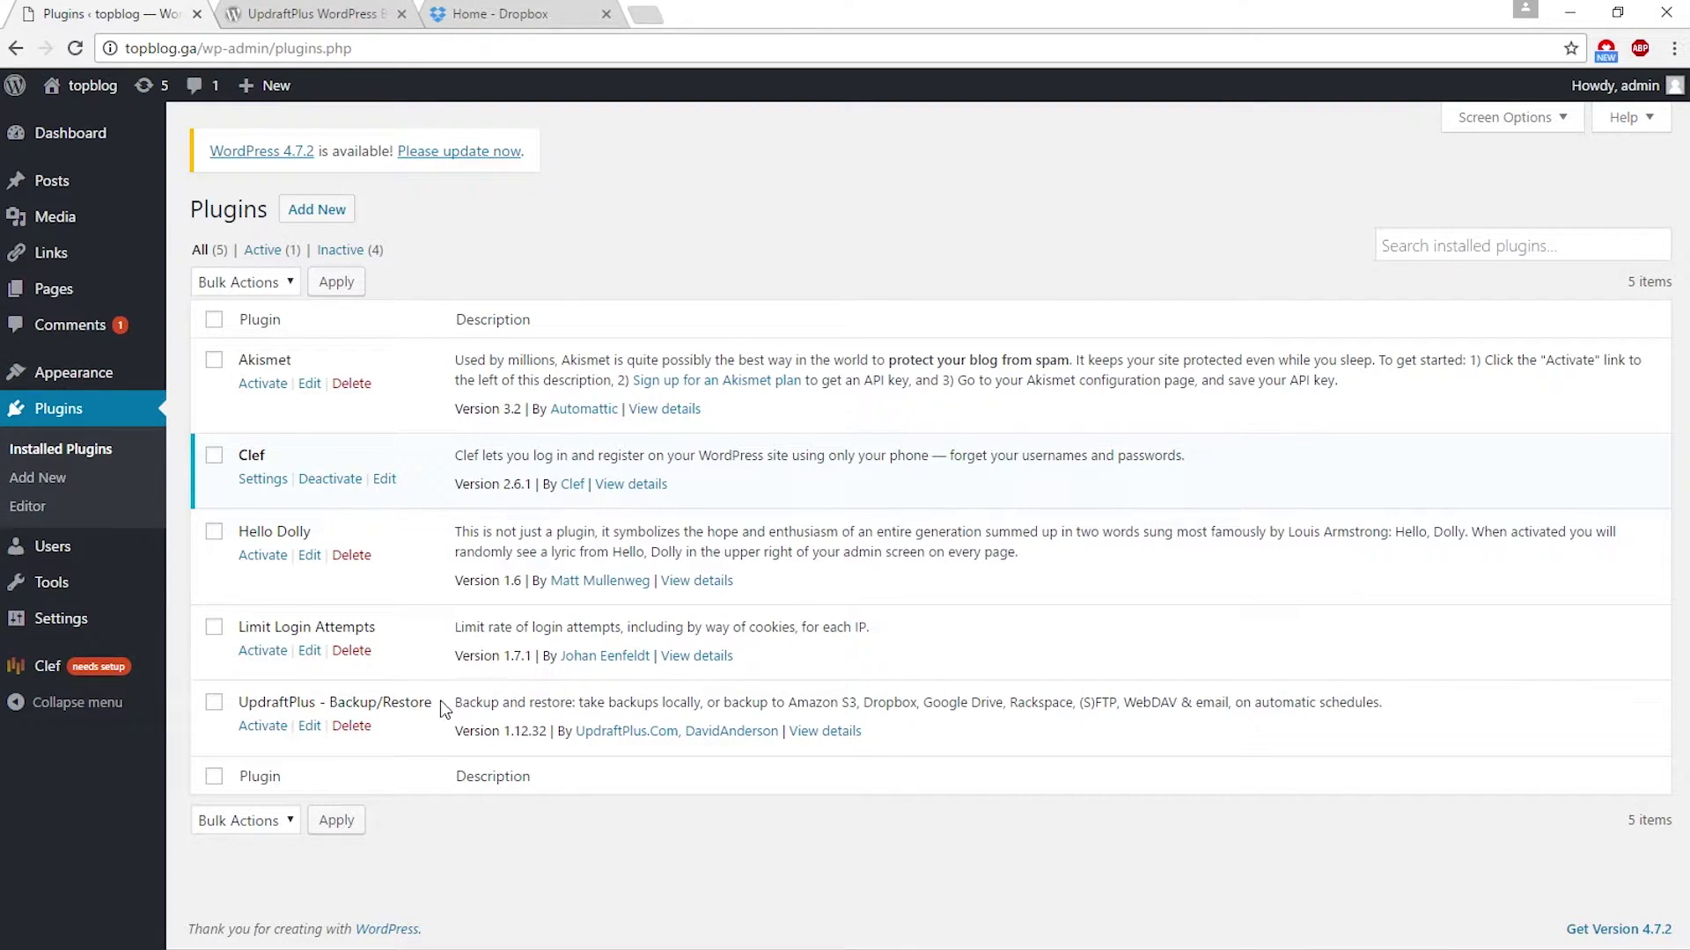
pyautogui.click(256, 726)
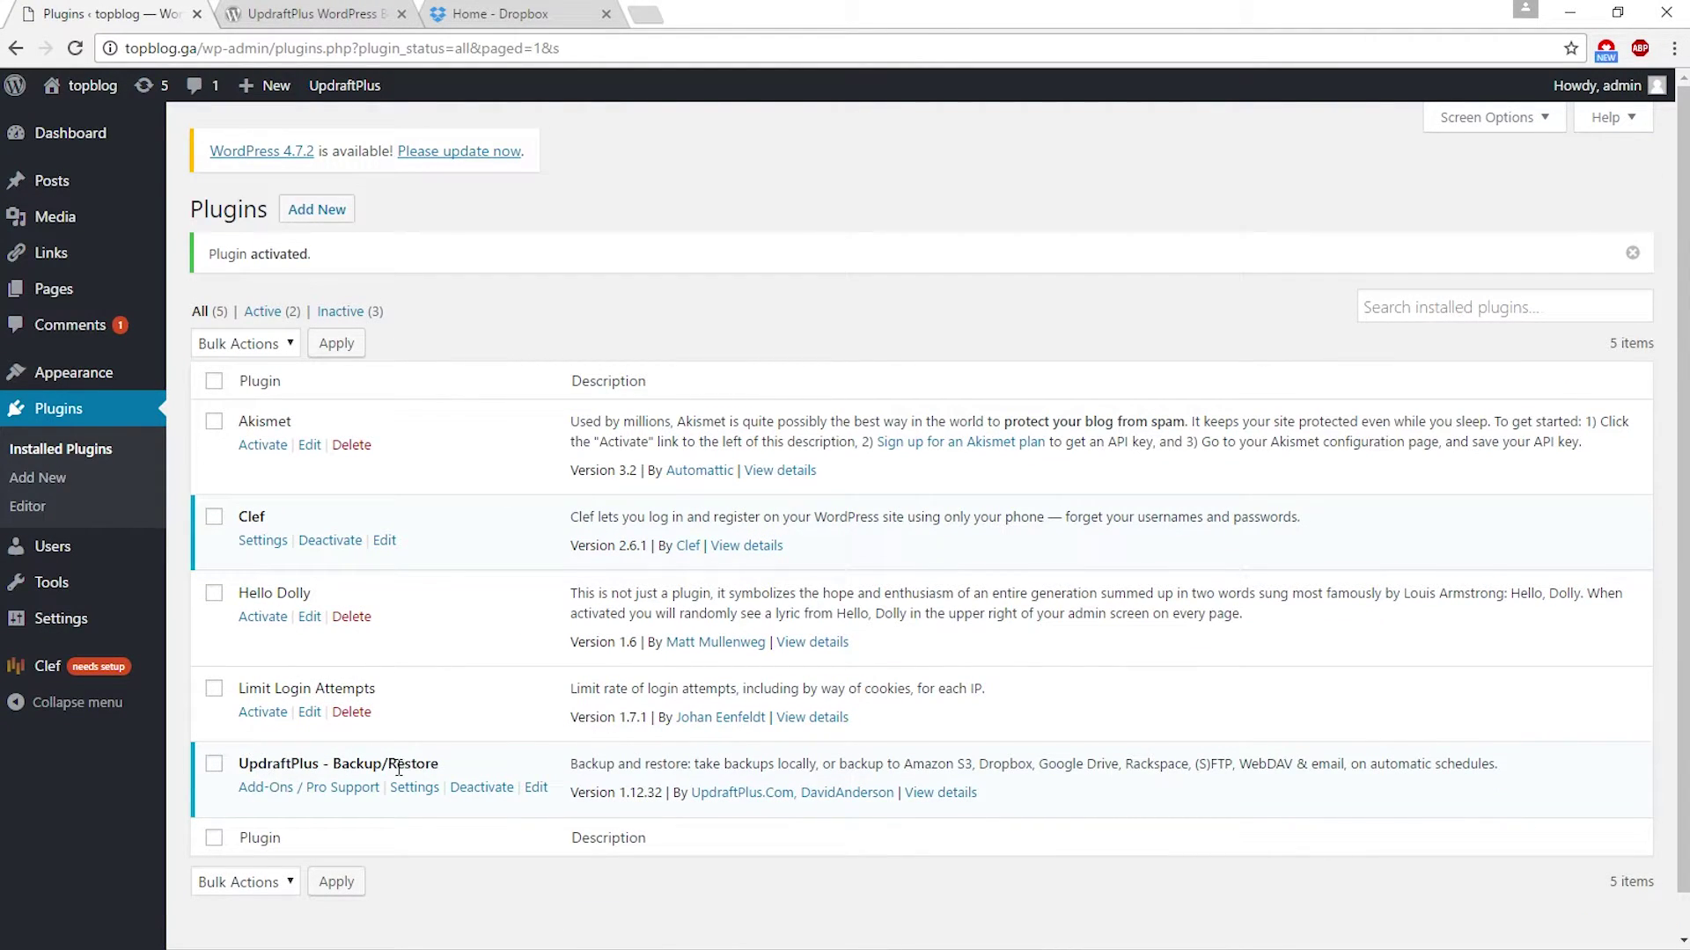
pyautogui.moveTo(70, 621)
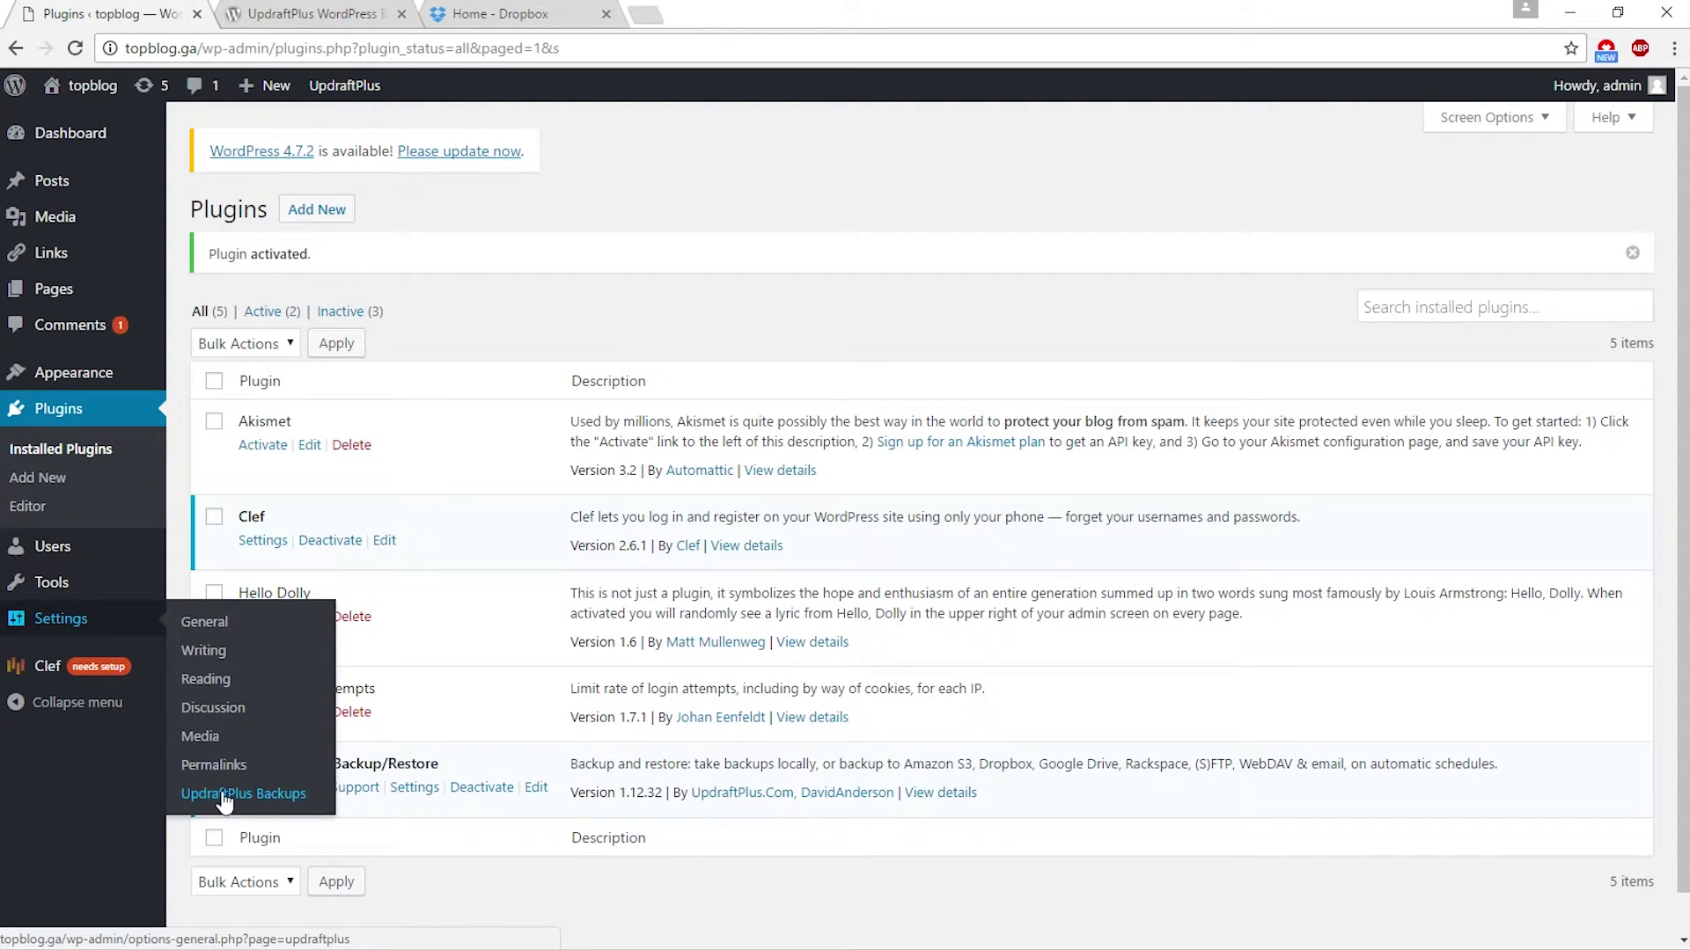
# Step: In UpdraftPlus settings, set the files backup schedule to Weekly
pyautogui.click(281, 797)
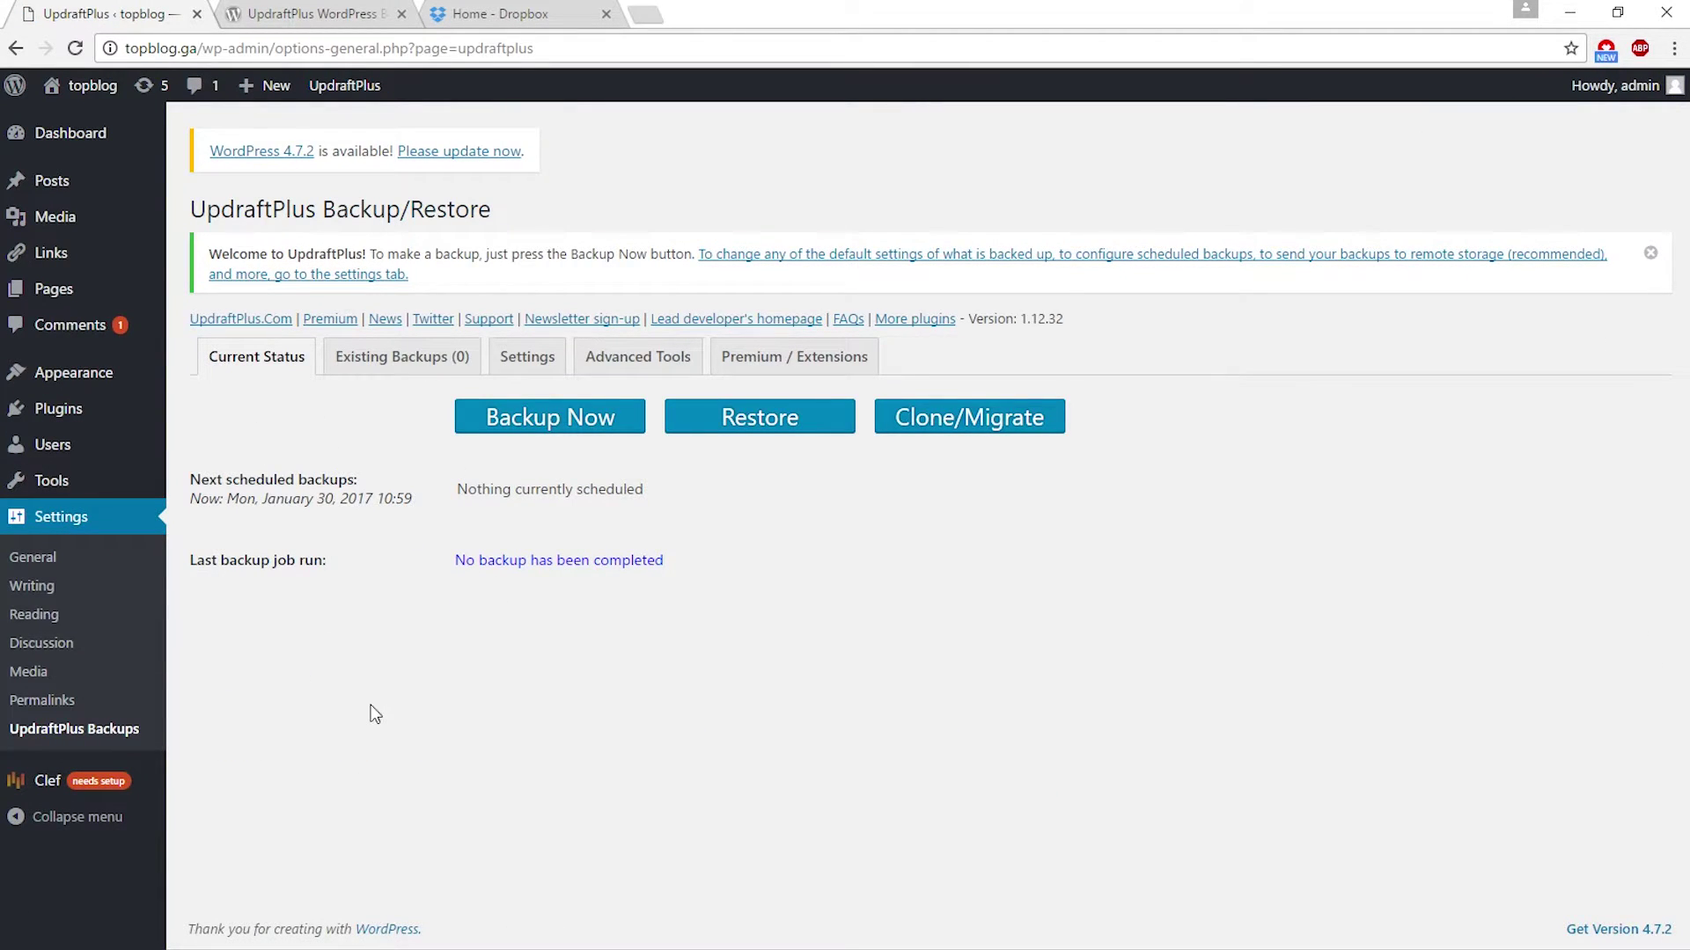
pyautogui.click(525, 359)
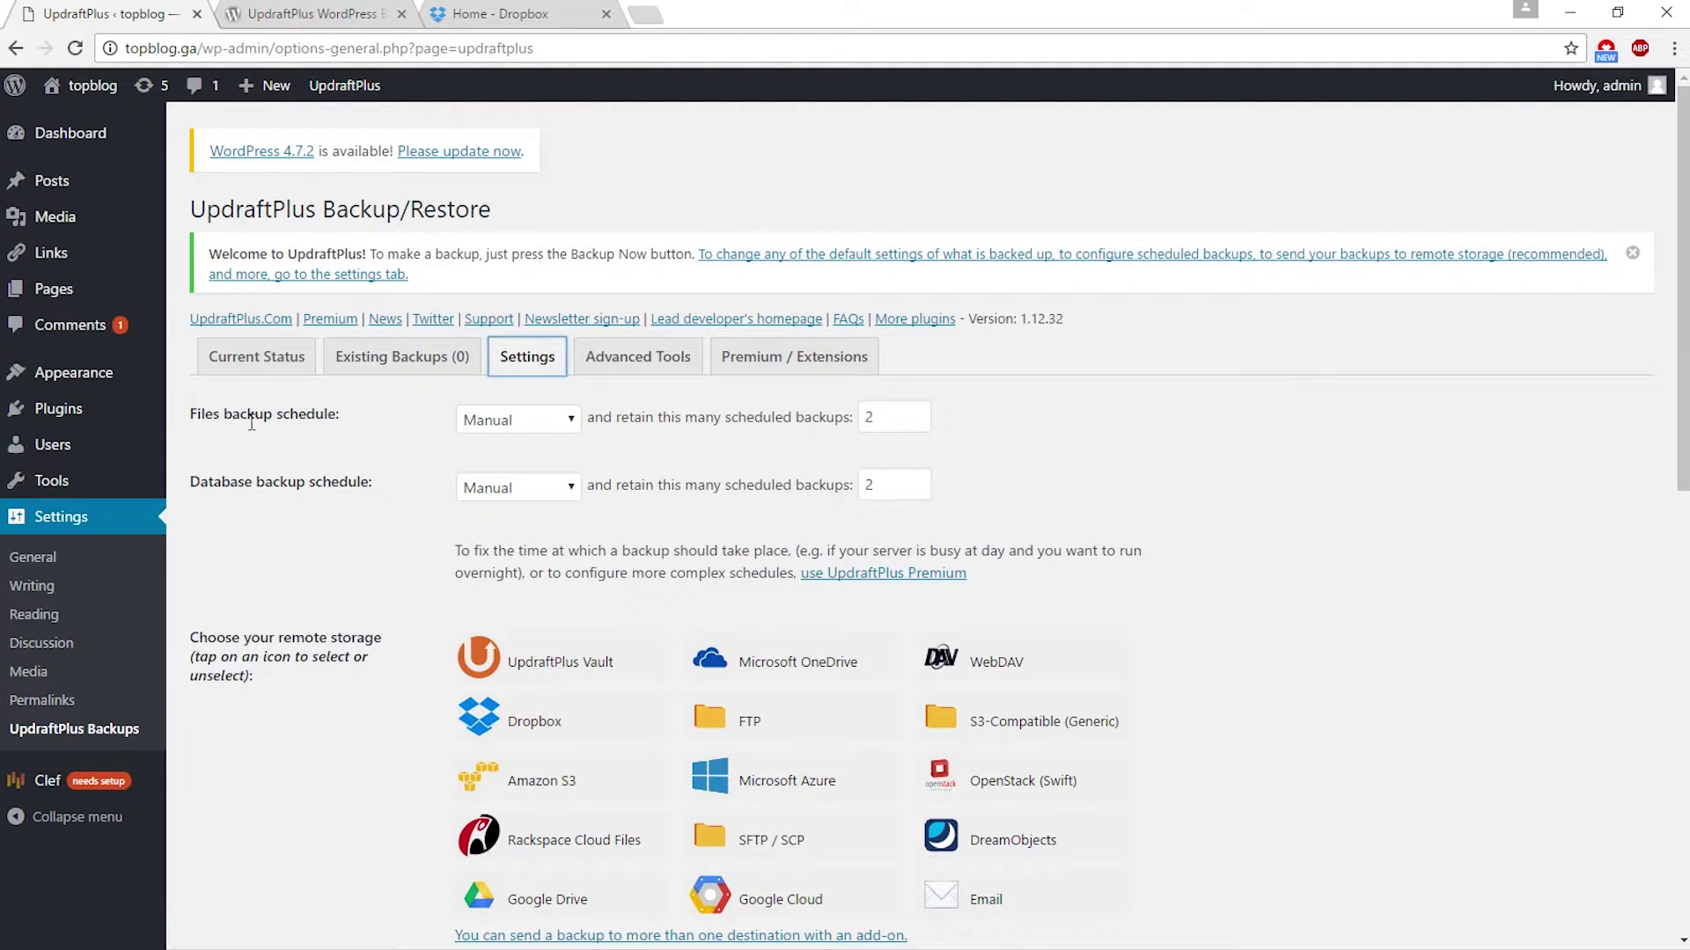
pyautogui.moveTo(350, 424); pyautogui.dragTo(189, 416)
pyautogui.click(487, 421)
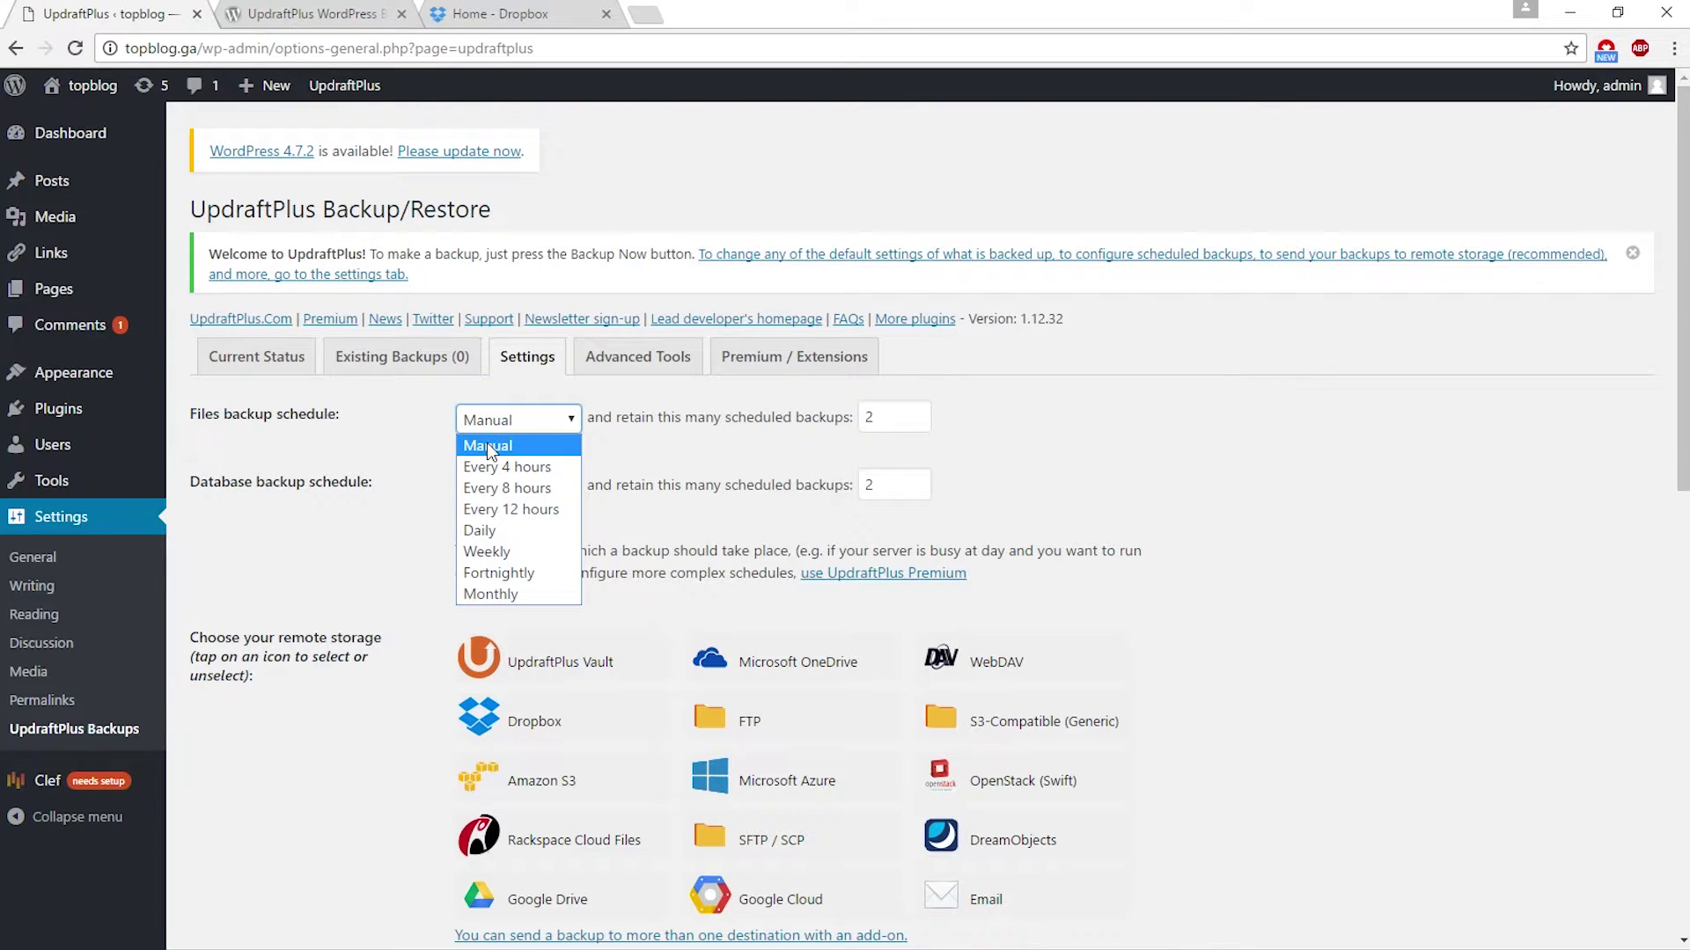
pyautogui.click(509, 551)
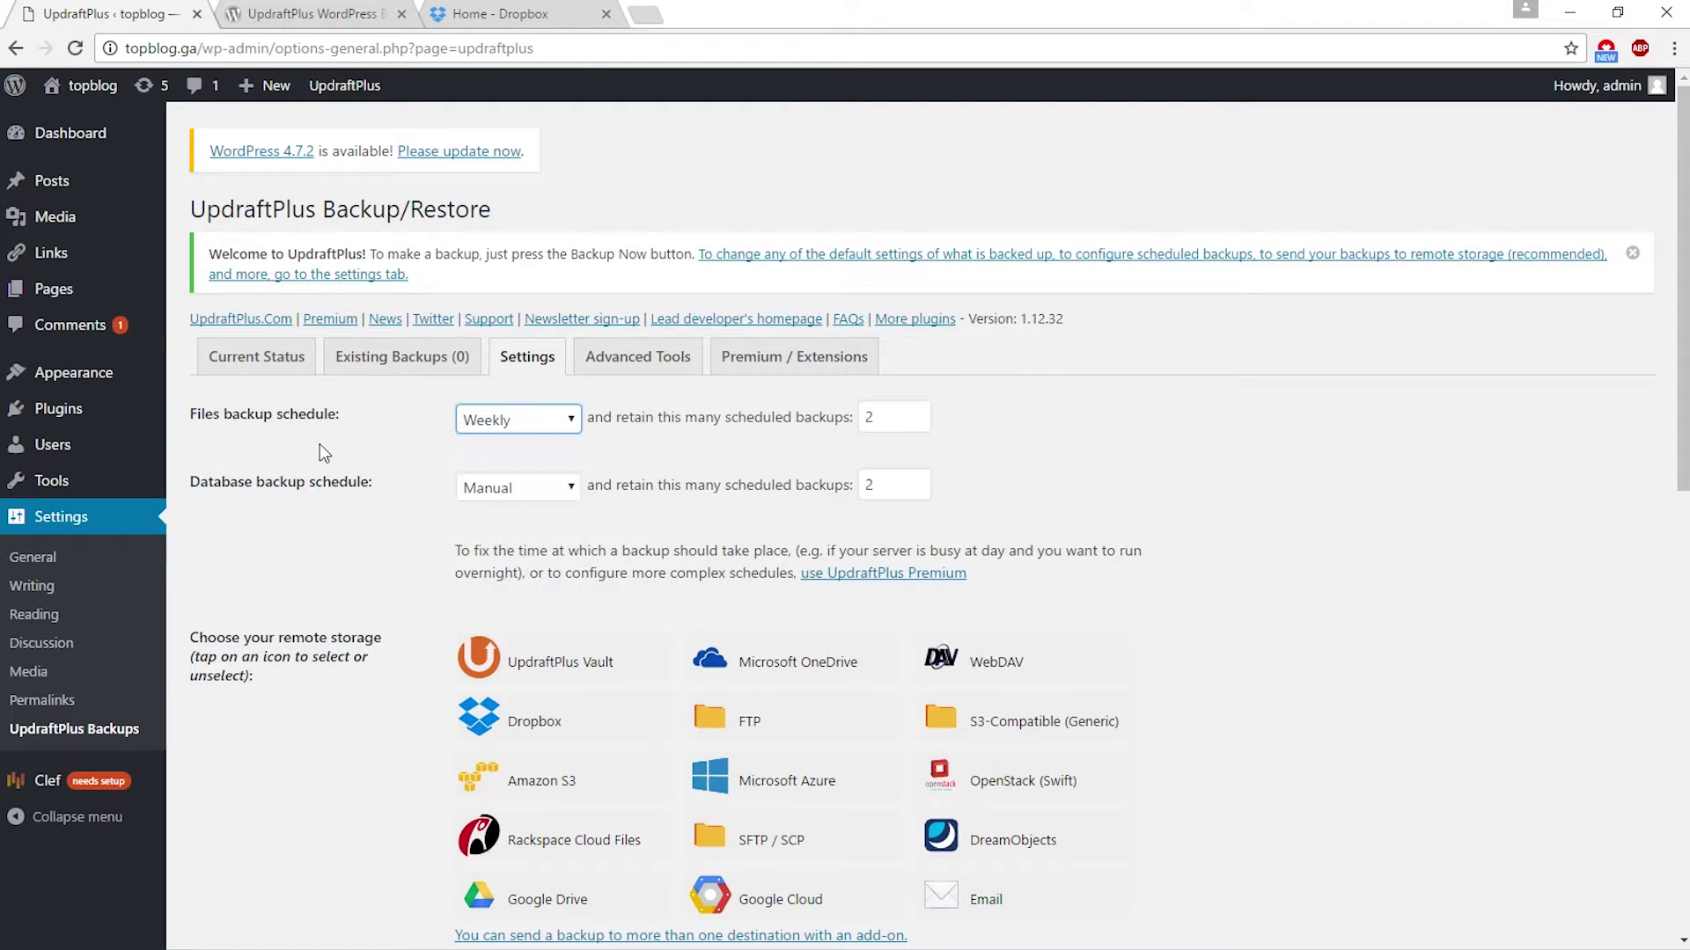
pyautogui.moveTo(350, 422); pyautogui.dragTo(187, 417)
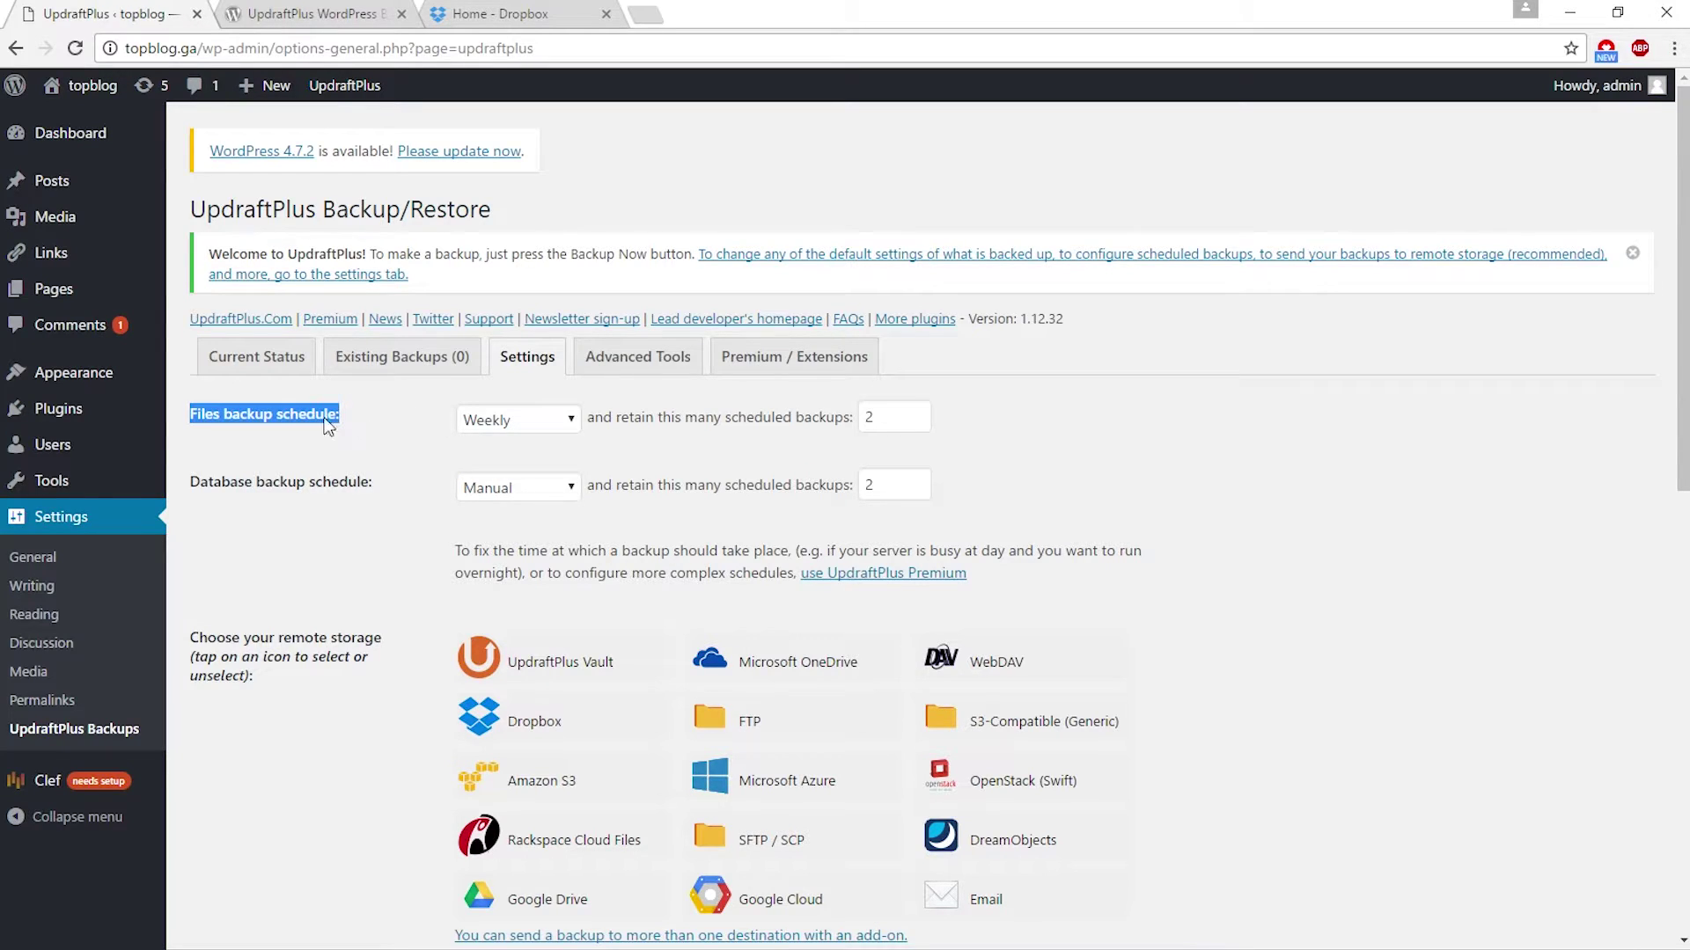
pyautogui.click(370, 412)
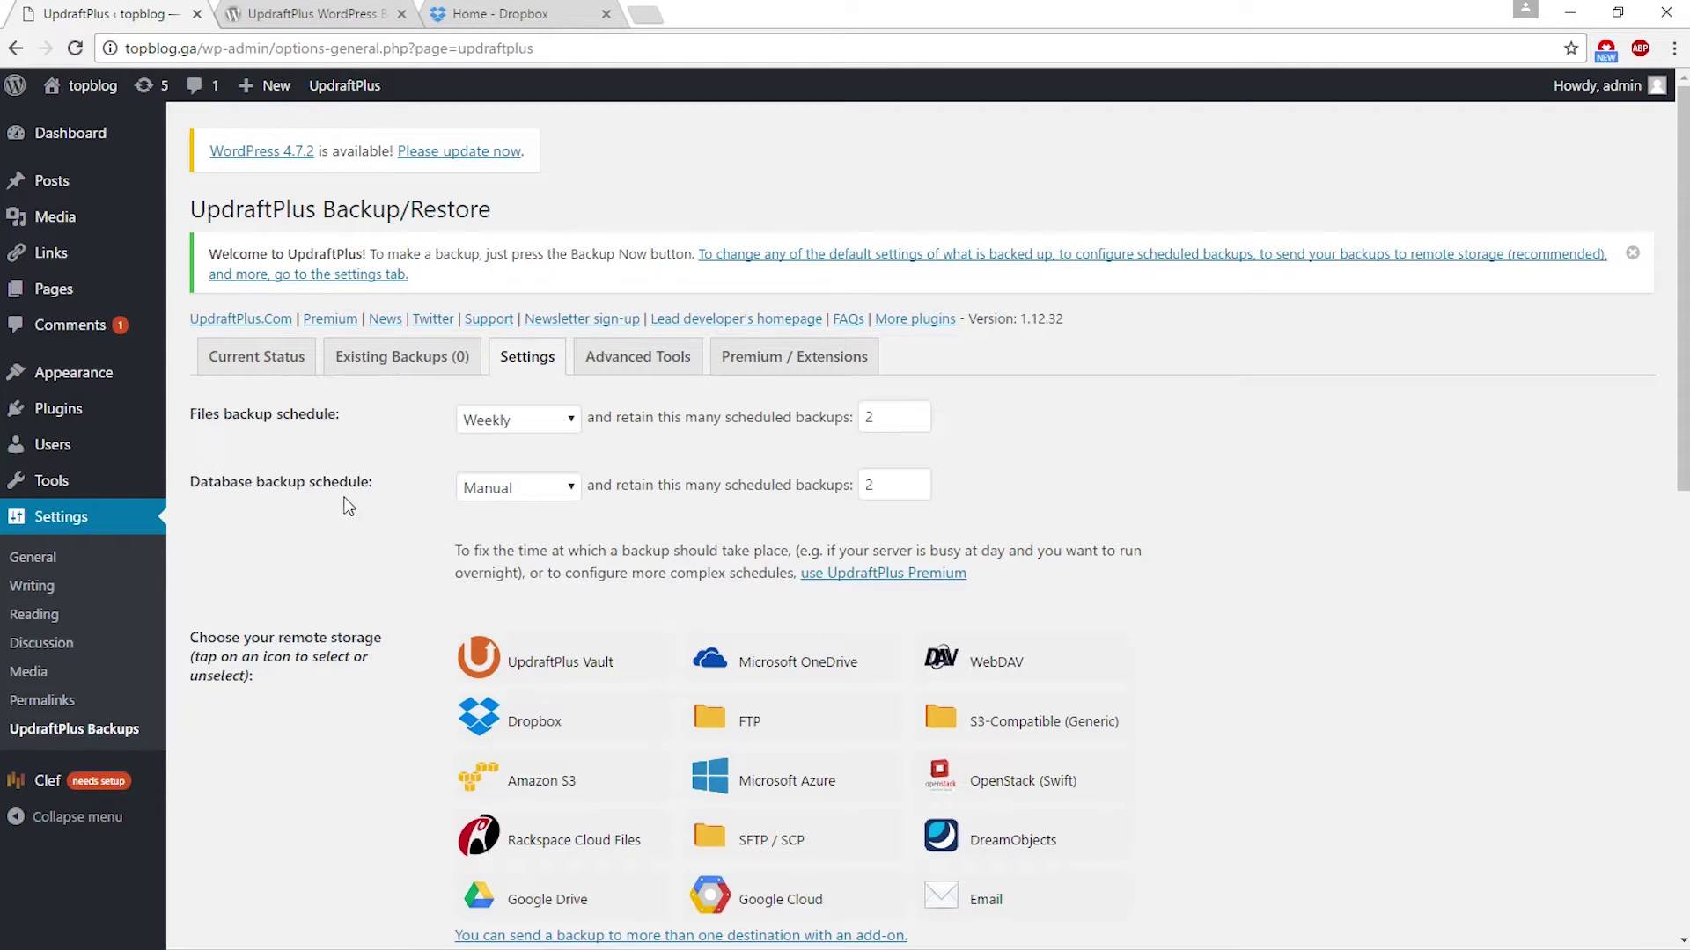
# Step: Set the database backup schedule to Daily
pyautogui.moveTo(418, 494); pyautogui.dragTo(201, 494)
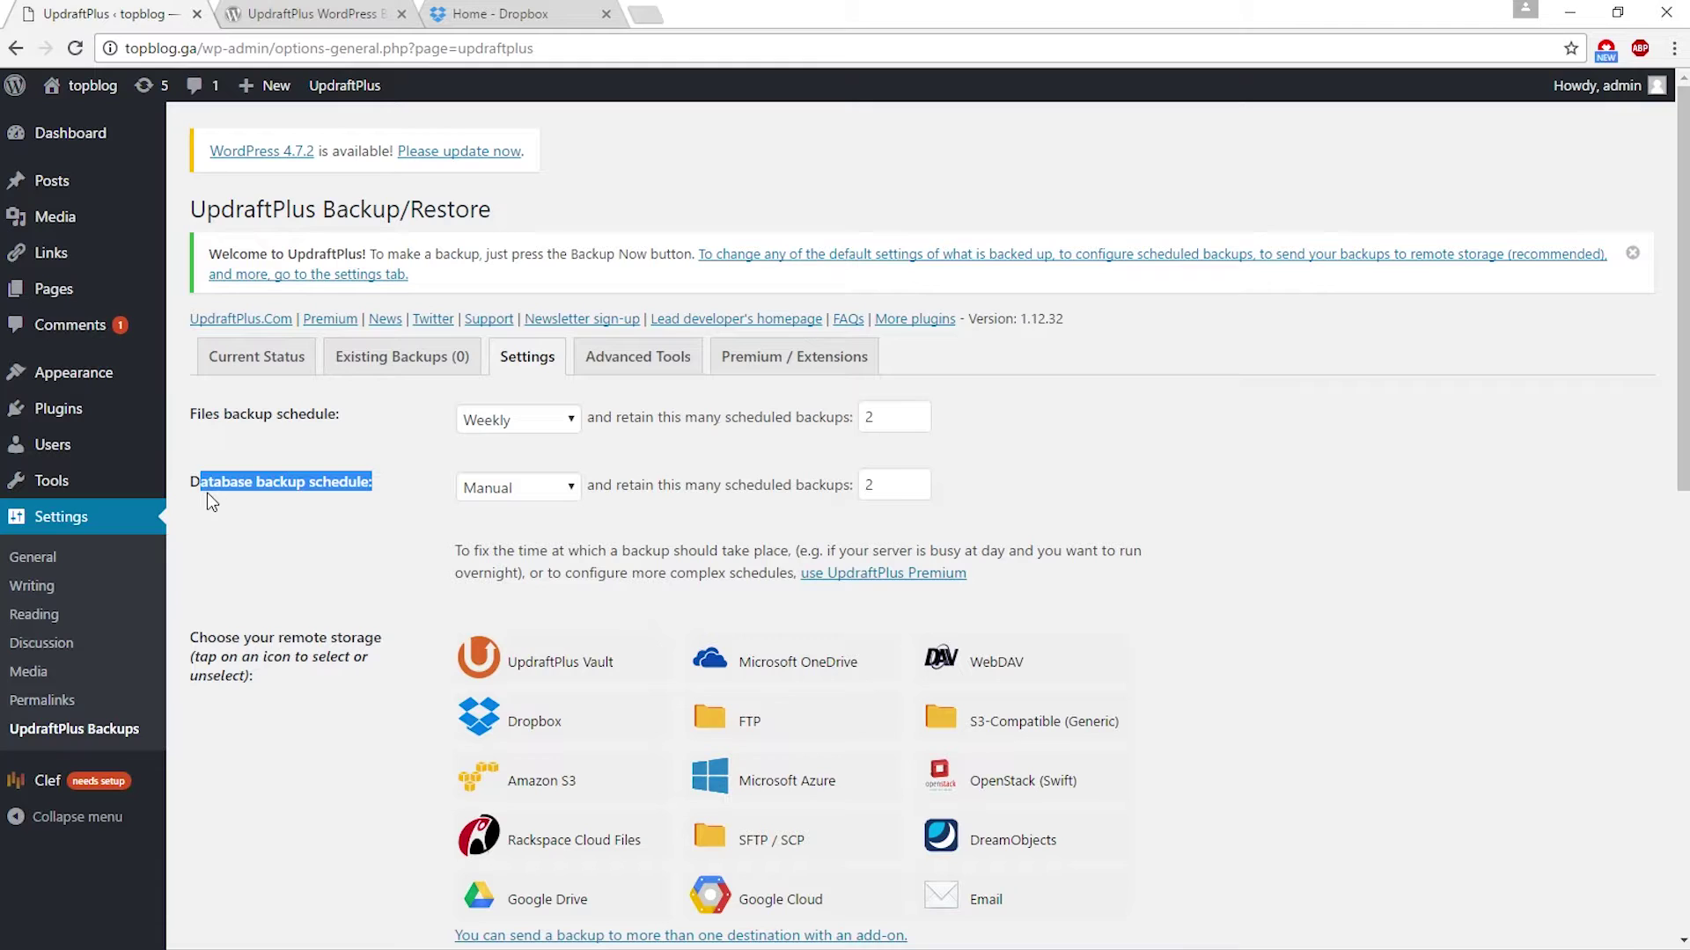
pyautogui.click(379, 502)
pyautogui.click(531, 491)
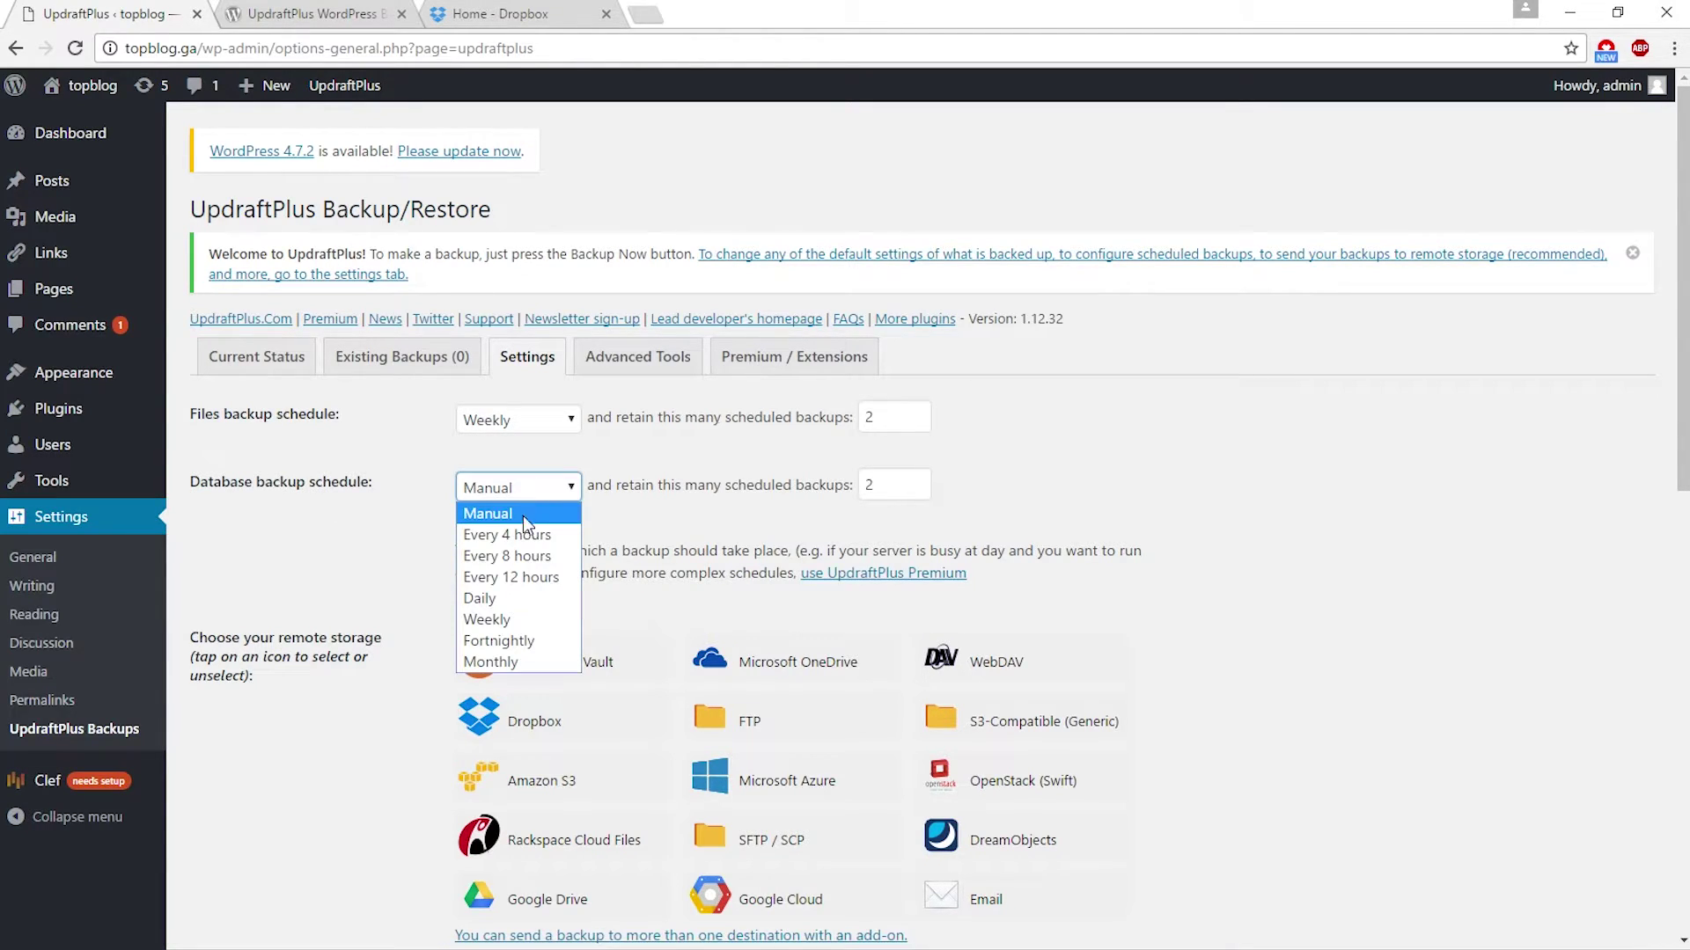
pyautogui.click(508, 601)
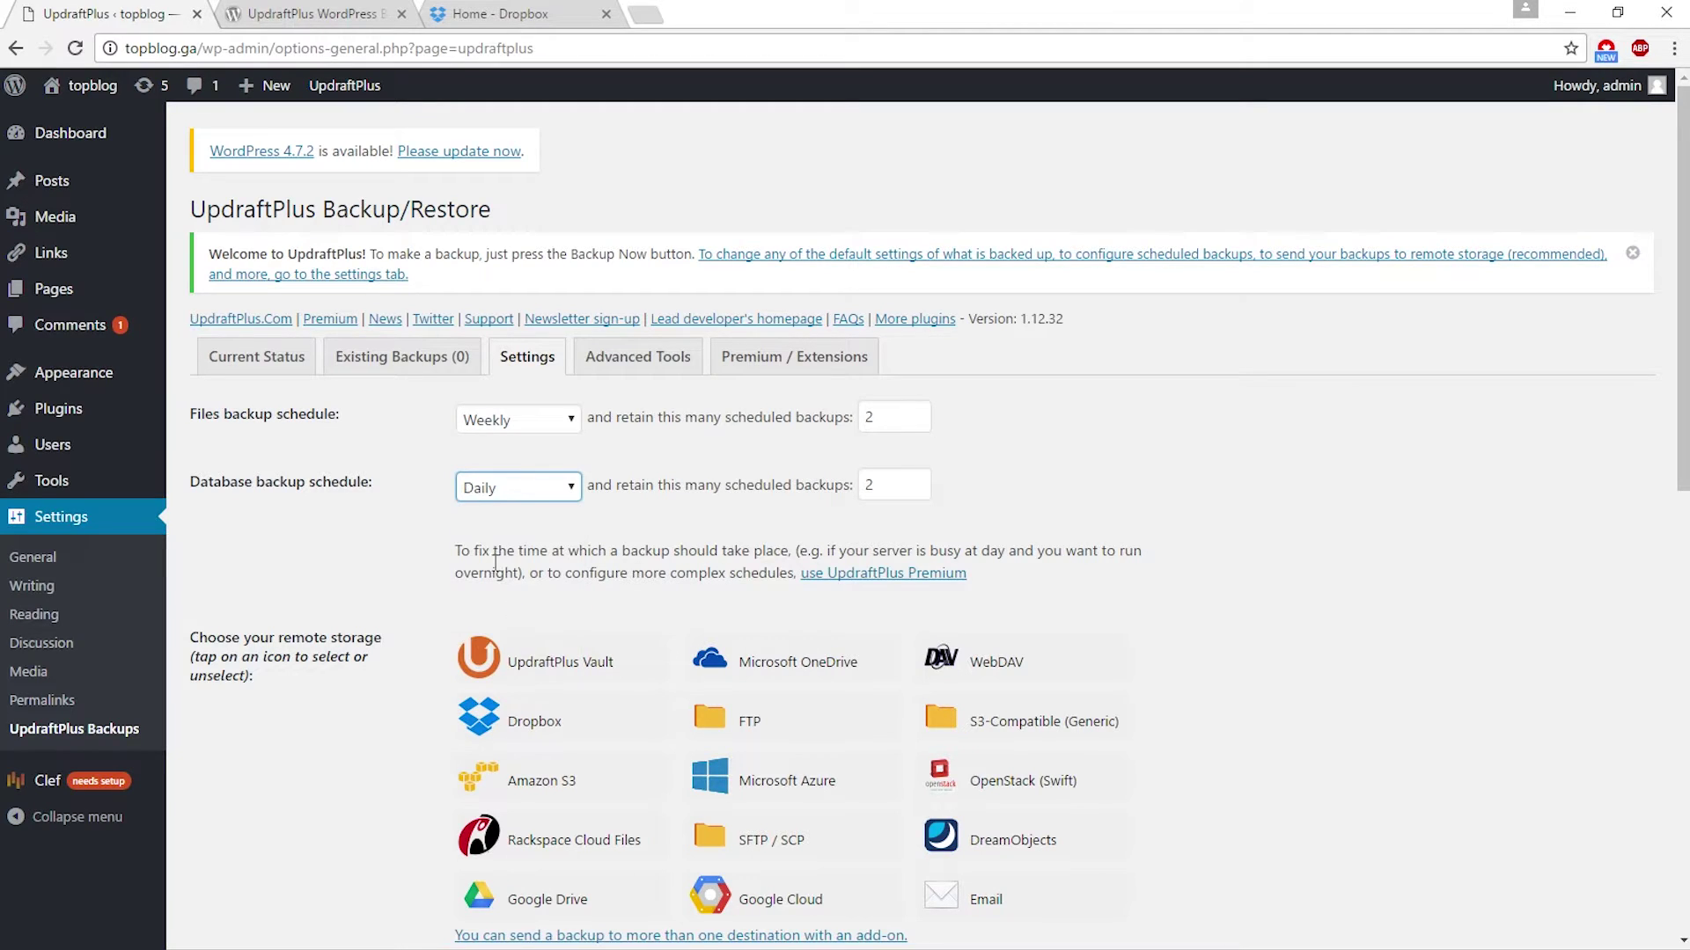
# Step: Pick Dropbox as the remote storage tile and review the Dropbox and file-inclusion settings below
pyautogui.scroll(-1, 539, 518)
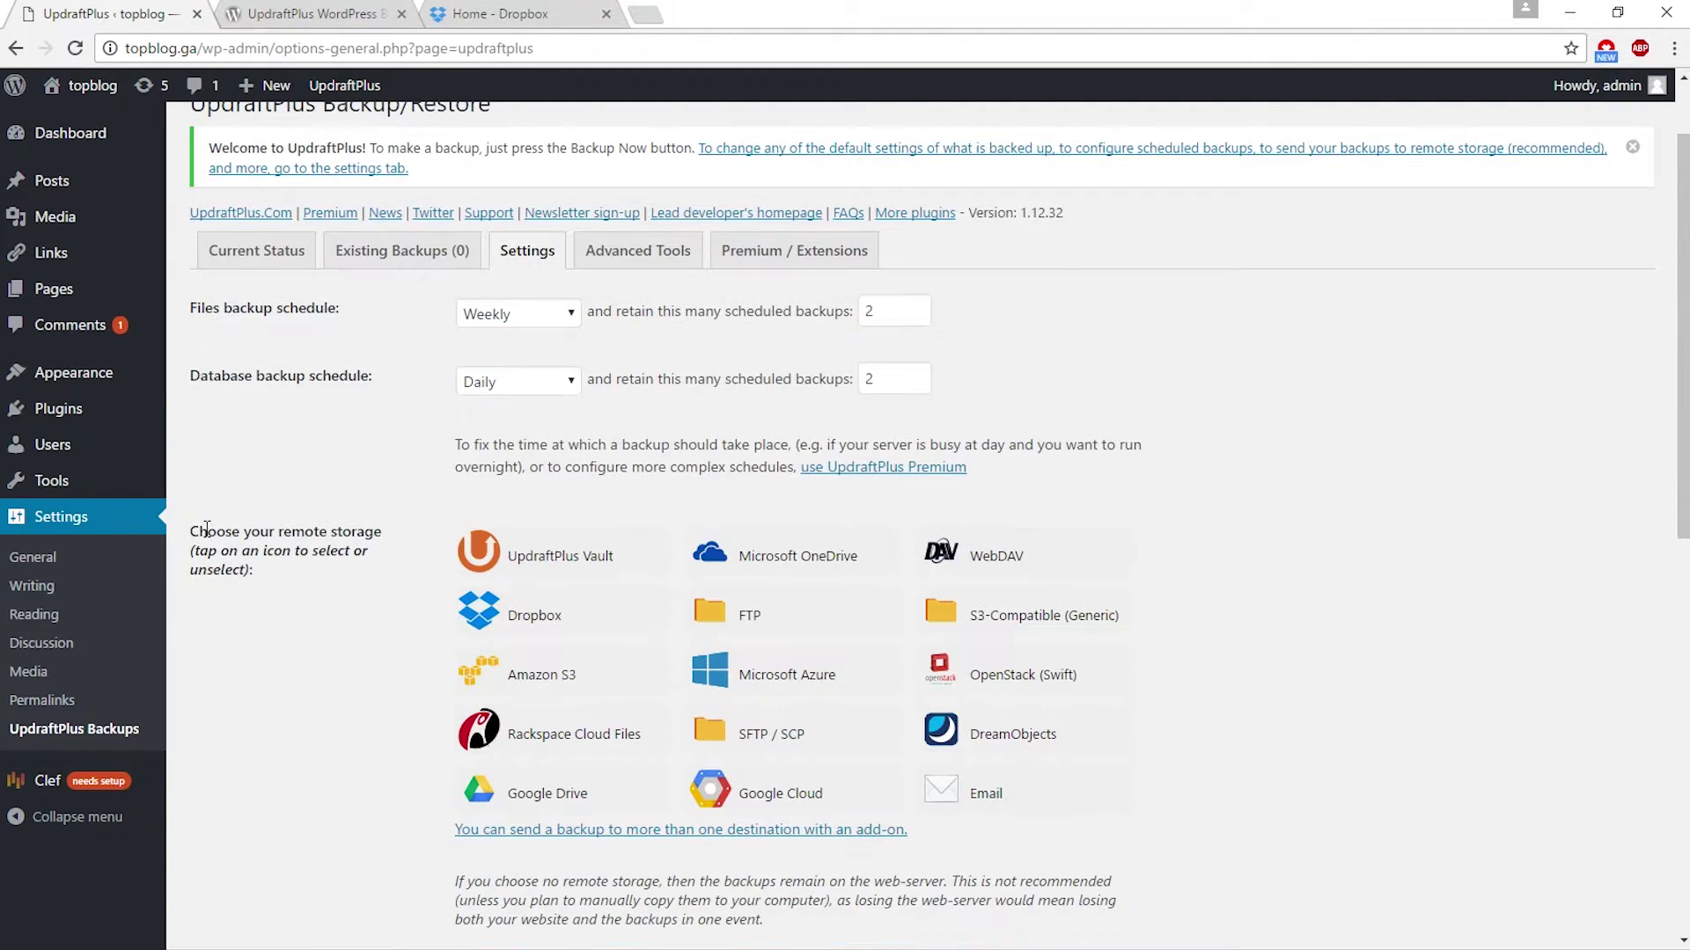
pyautogui.moveTo(190, 532); pyautogui.dragTo(383, 534)
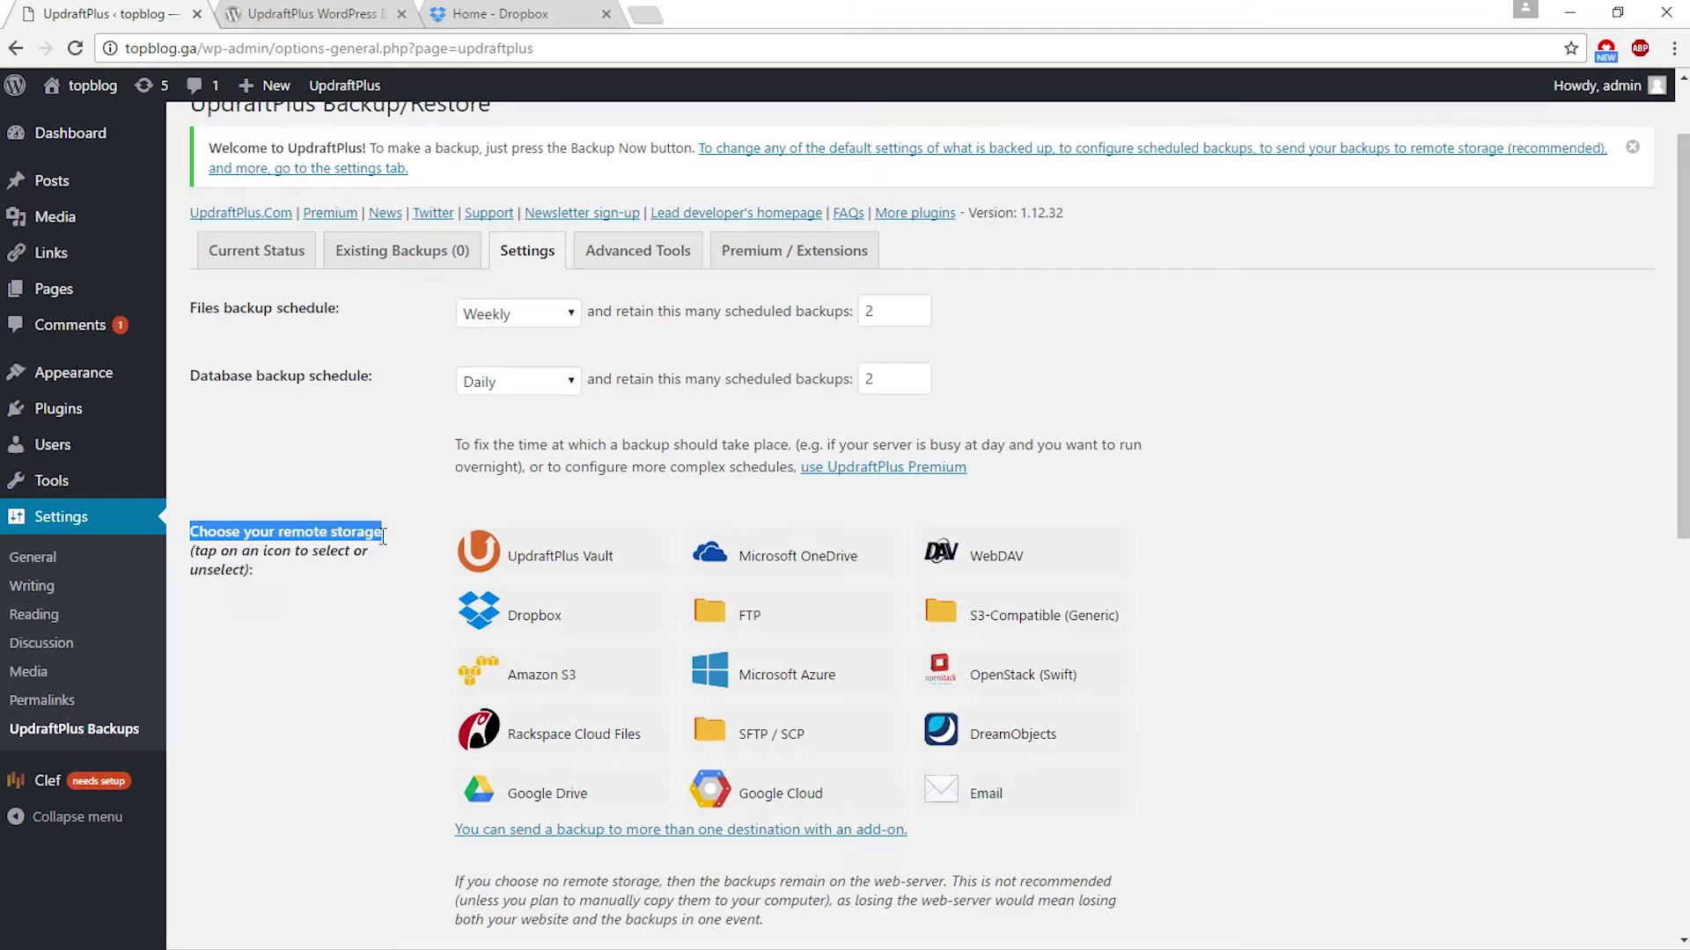
pyautogui.click(378, 555)
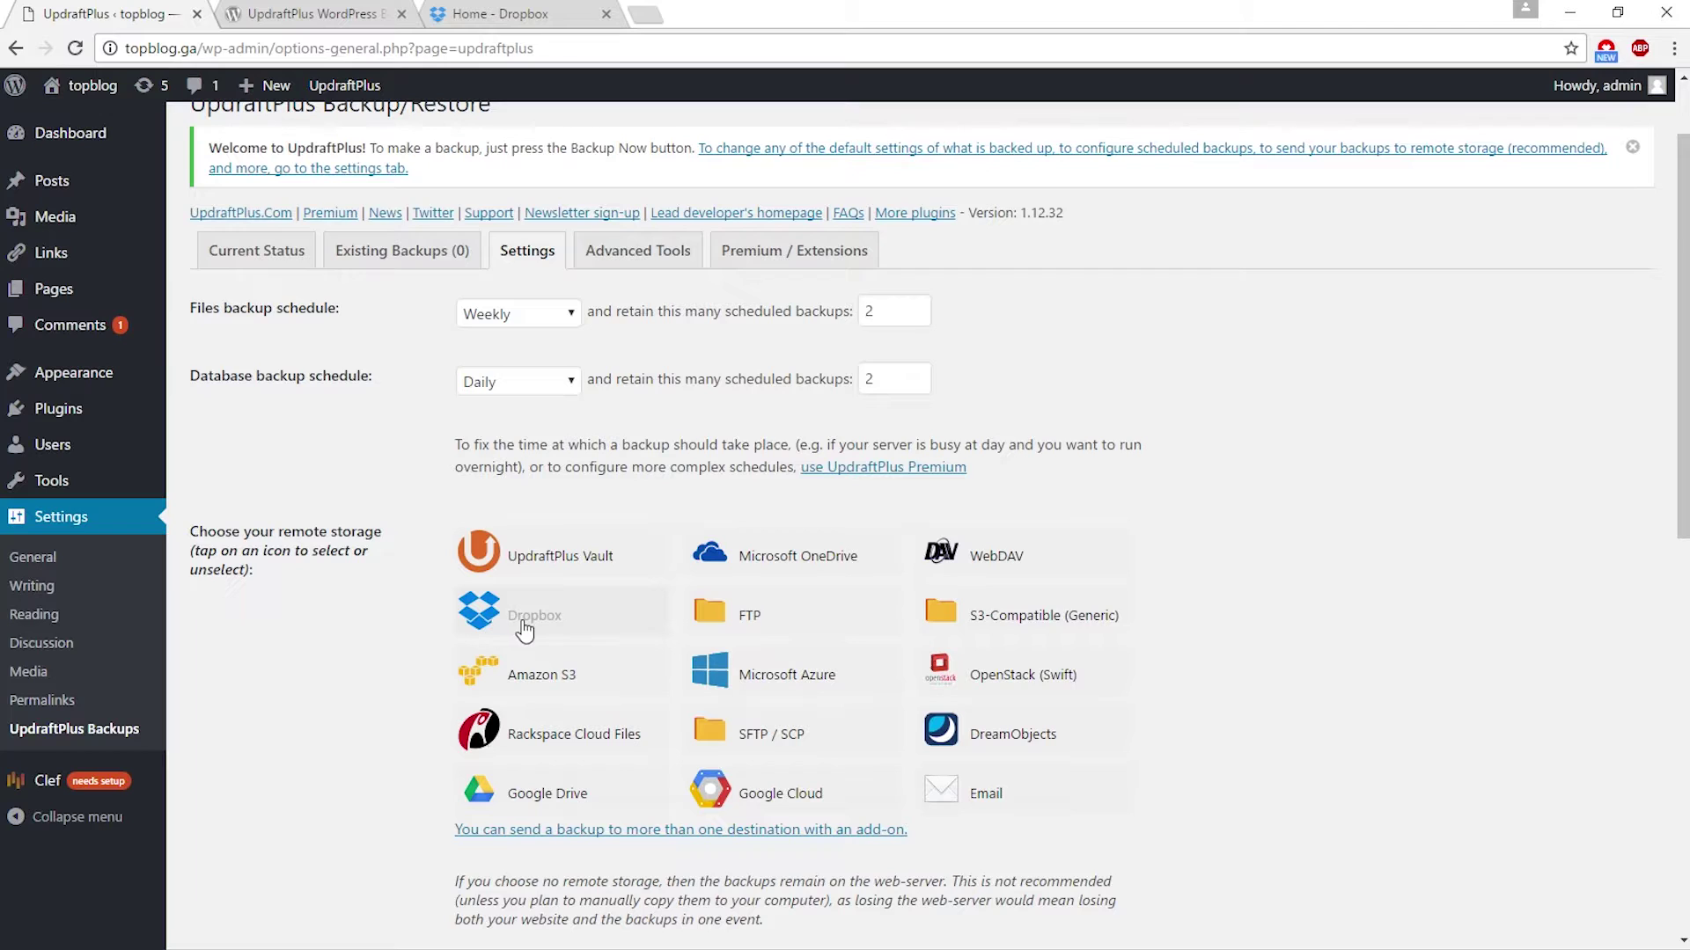
pyautogui.click(552, 630)
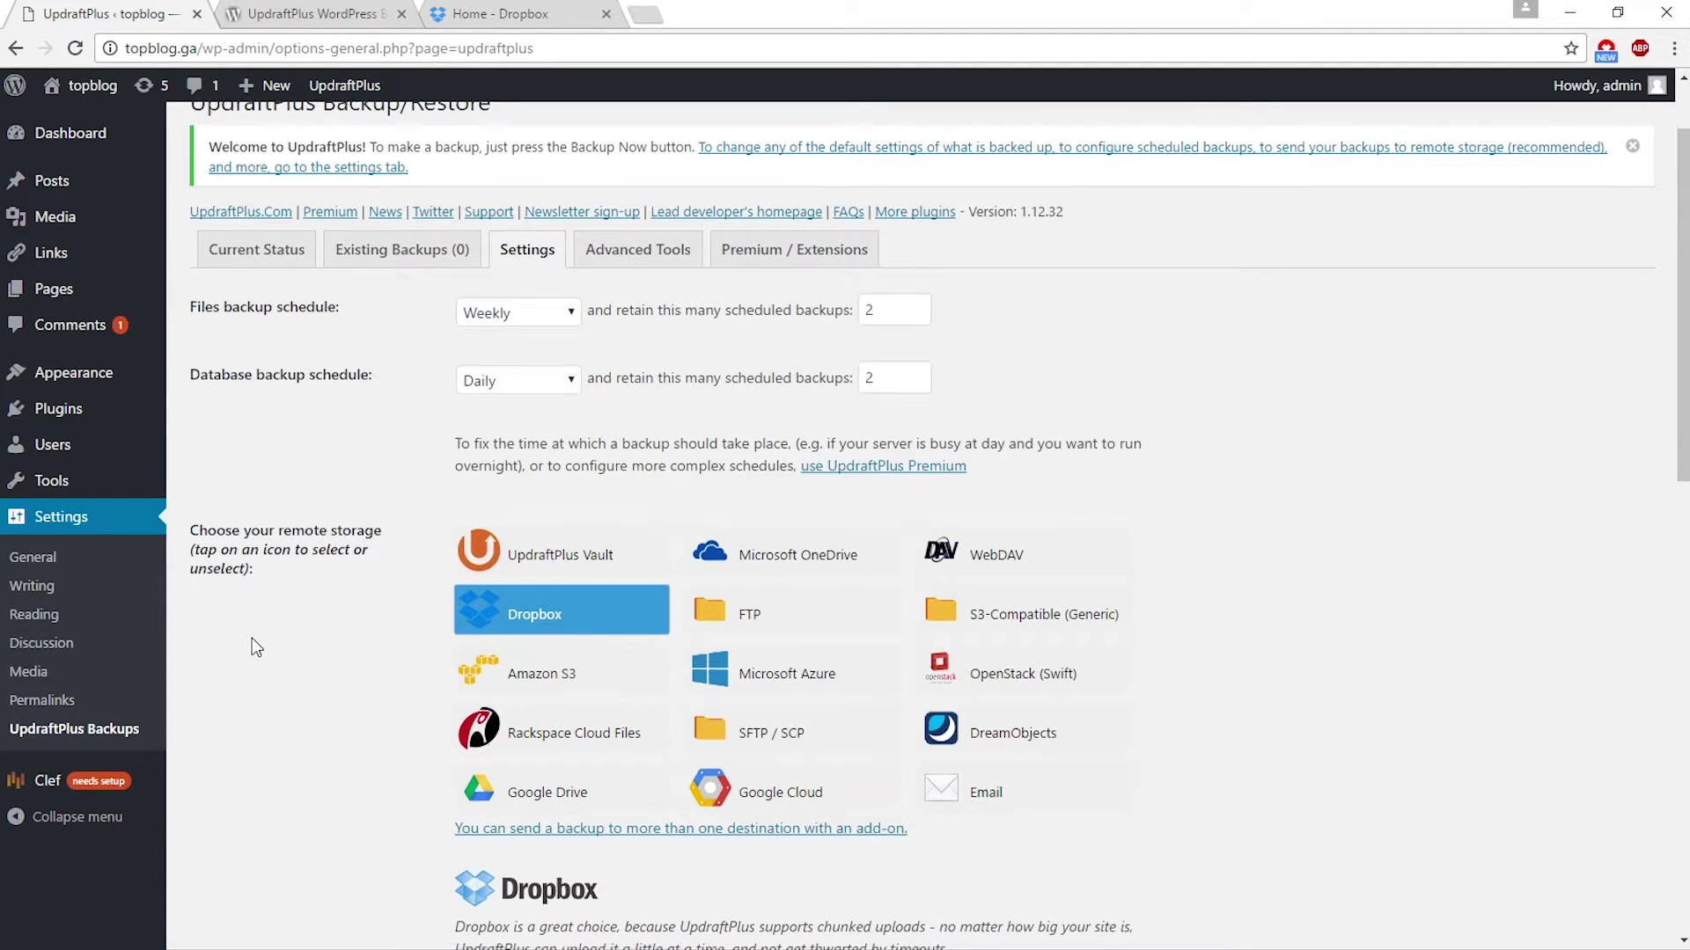
pyautogui.scroll(-4, 251, 637)
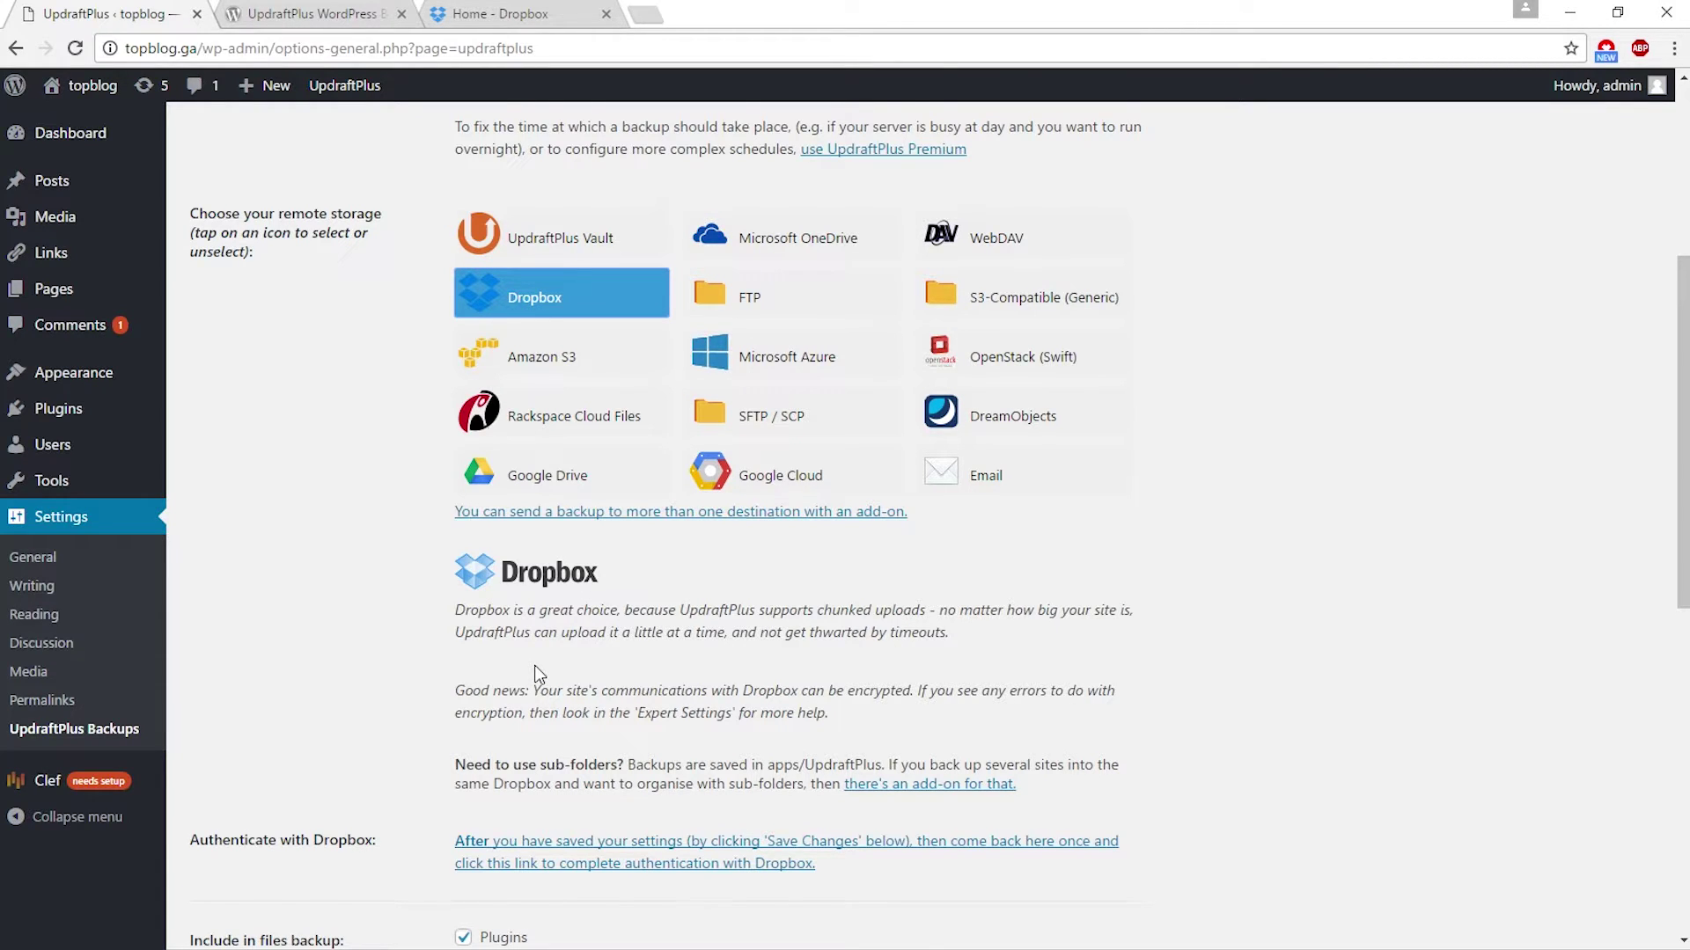
pyautogui.scroll(-3, 539, 674)
pyautogui.scroll(-3, 335, 636)
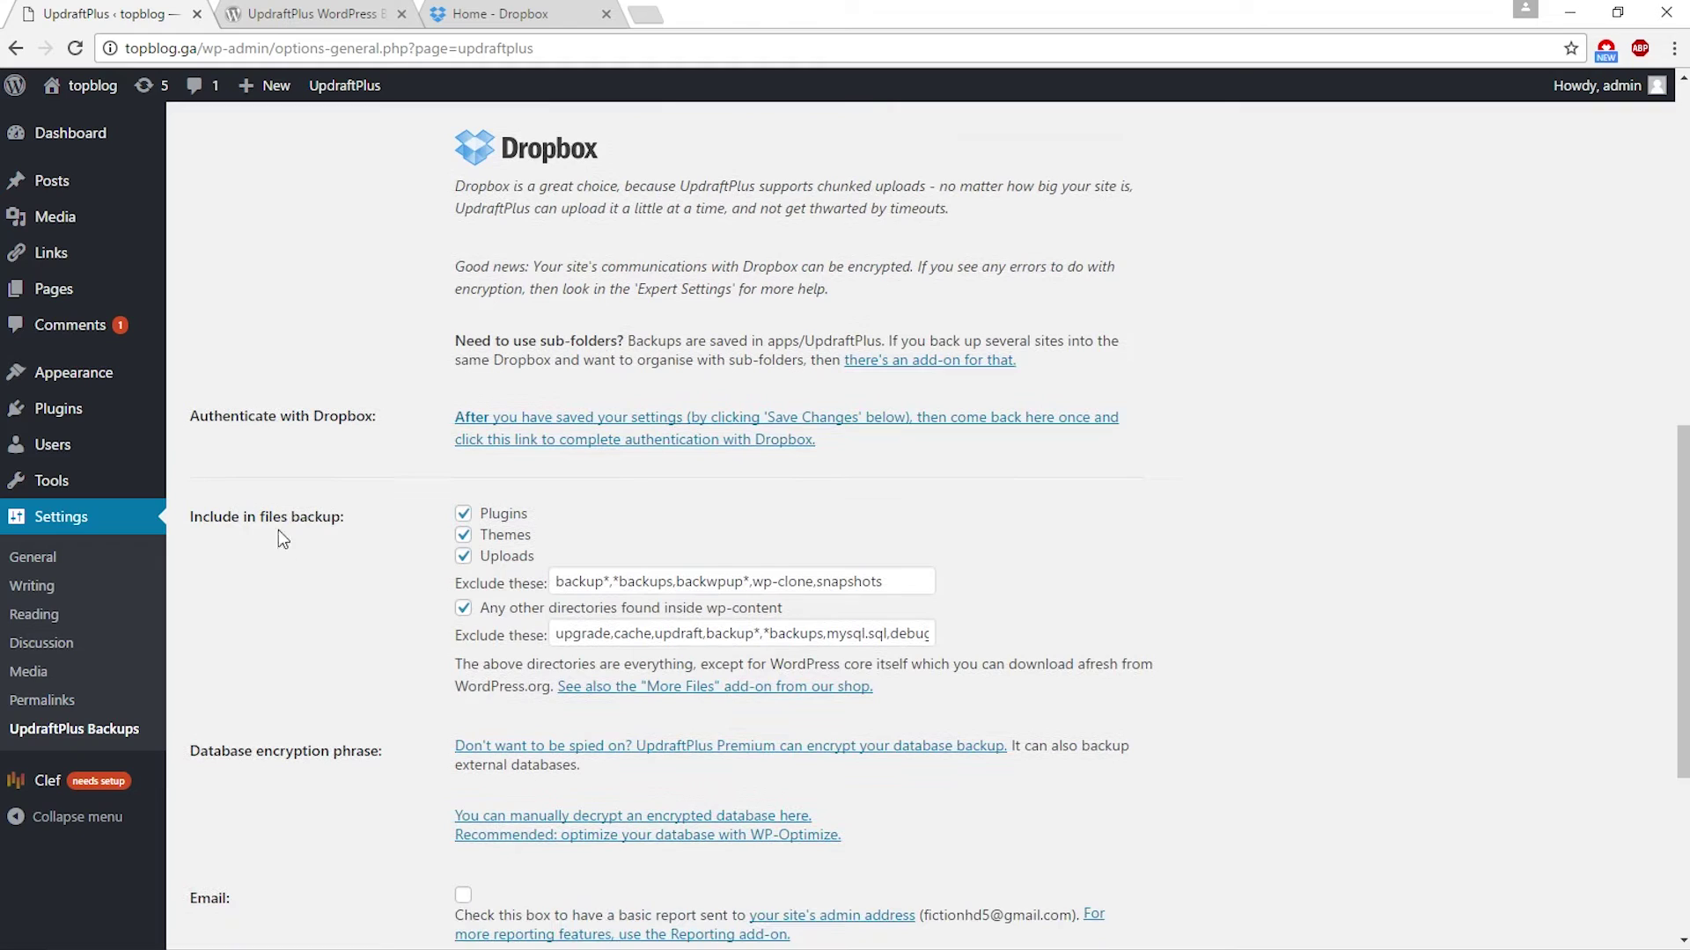
pyautogui.scroll(-1, 346, 493)
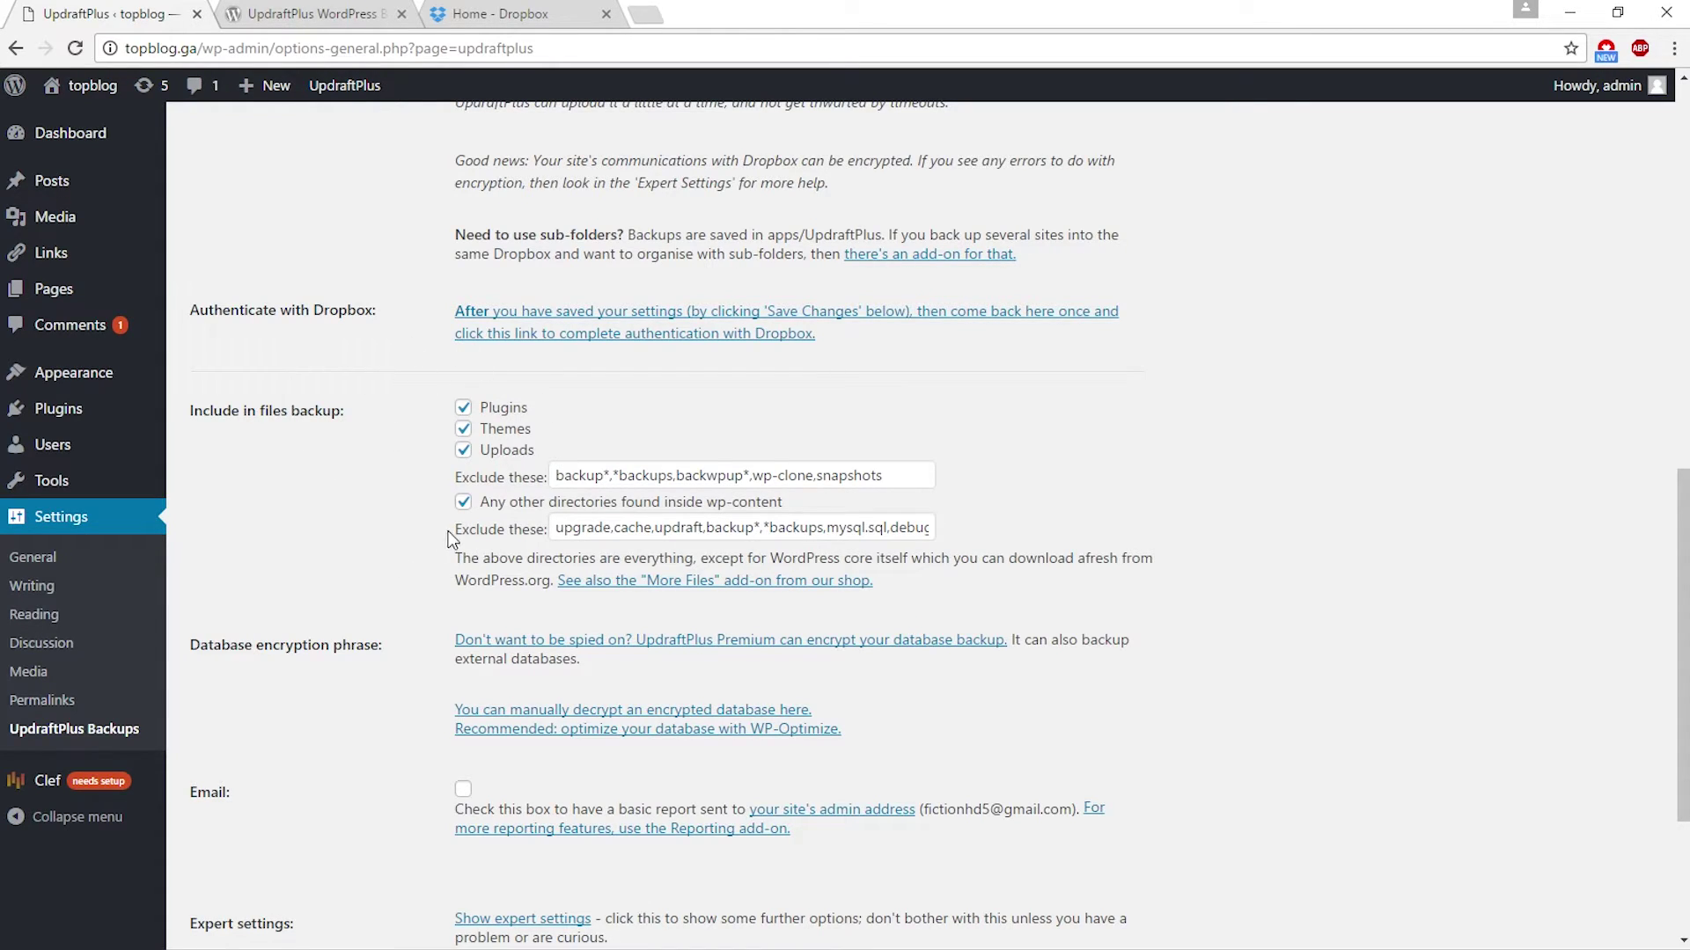
pyautogui.scroll(-3, 284, 594)
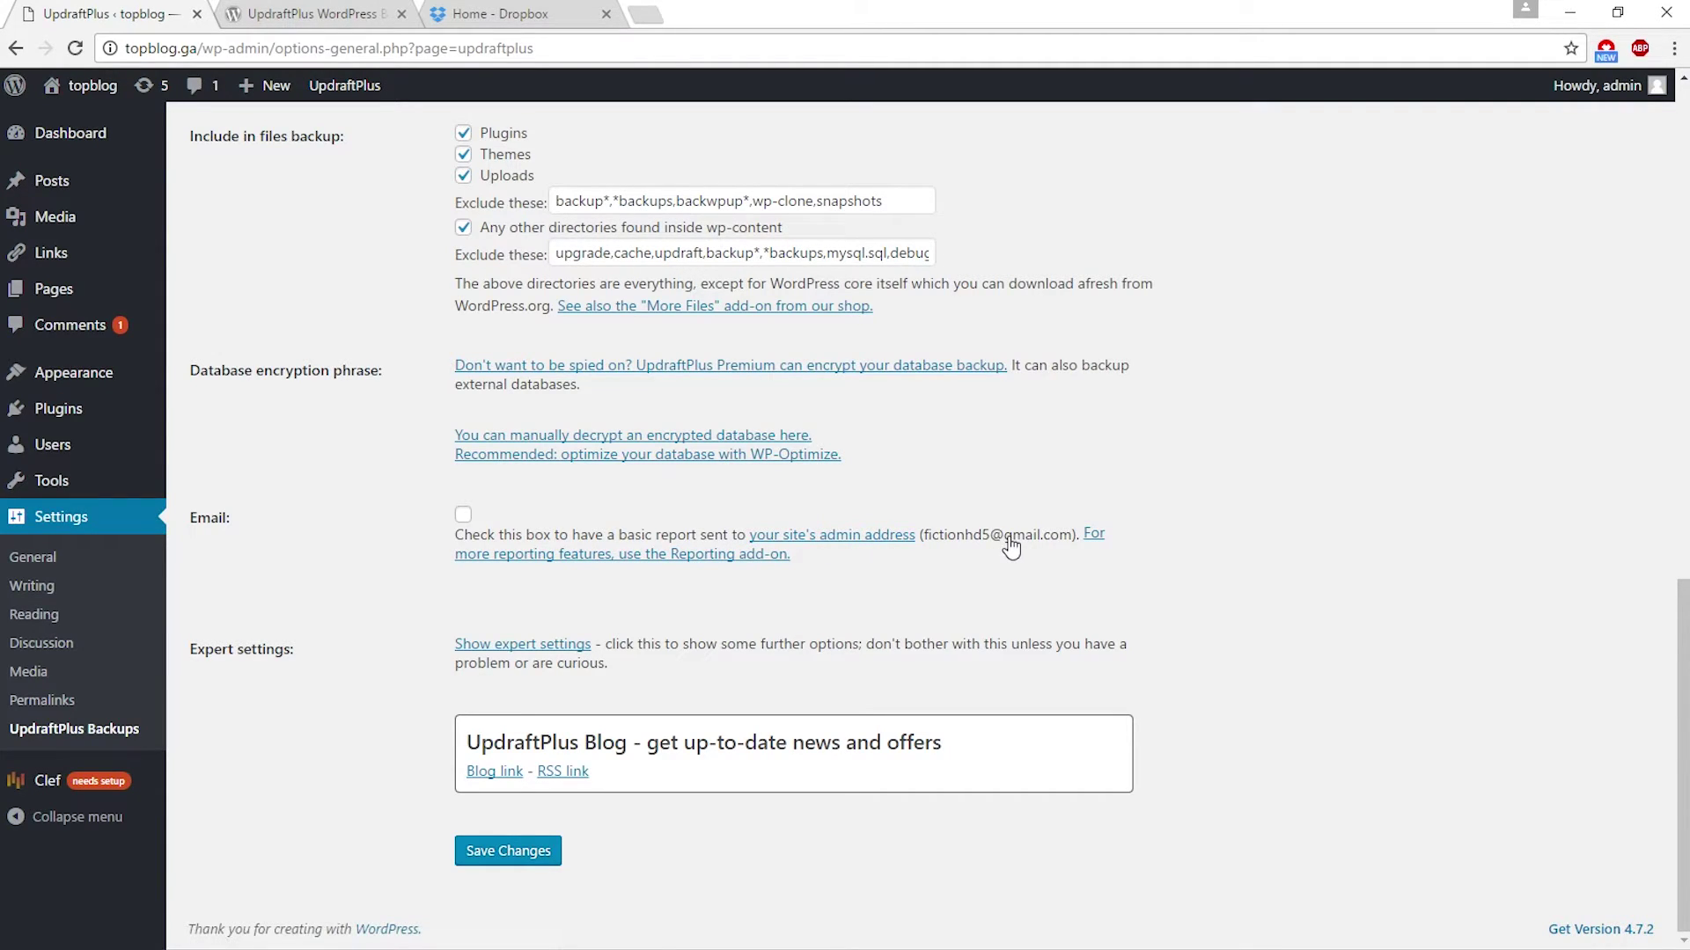
# Step: Enable the Email backup report and save the UpdraftPlus settings
pyautogui.click(461, 518)
pyautogui.click(491, 861)
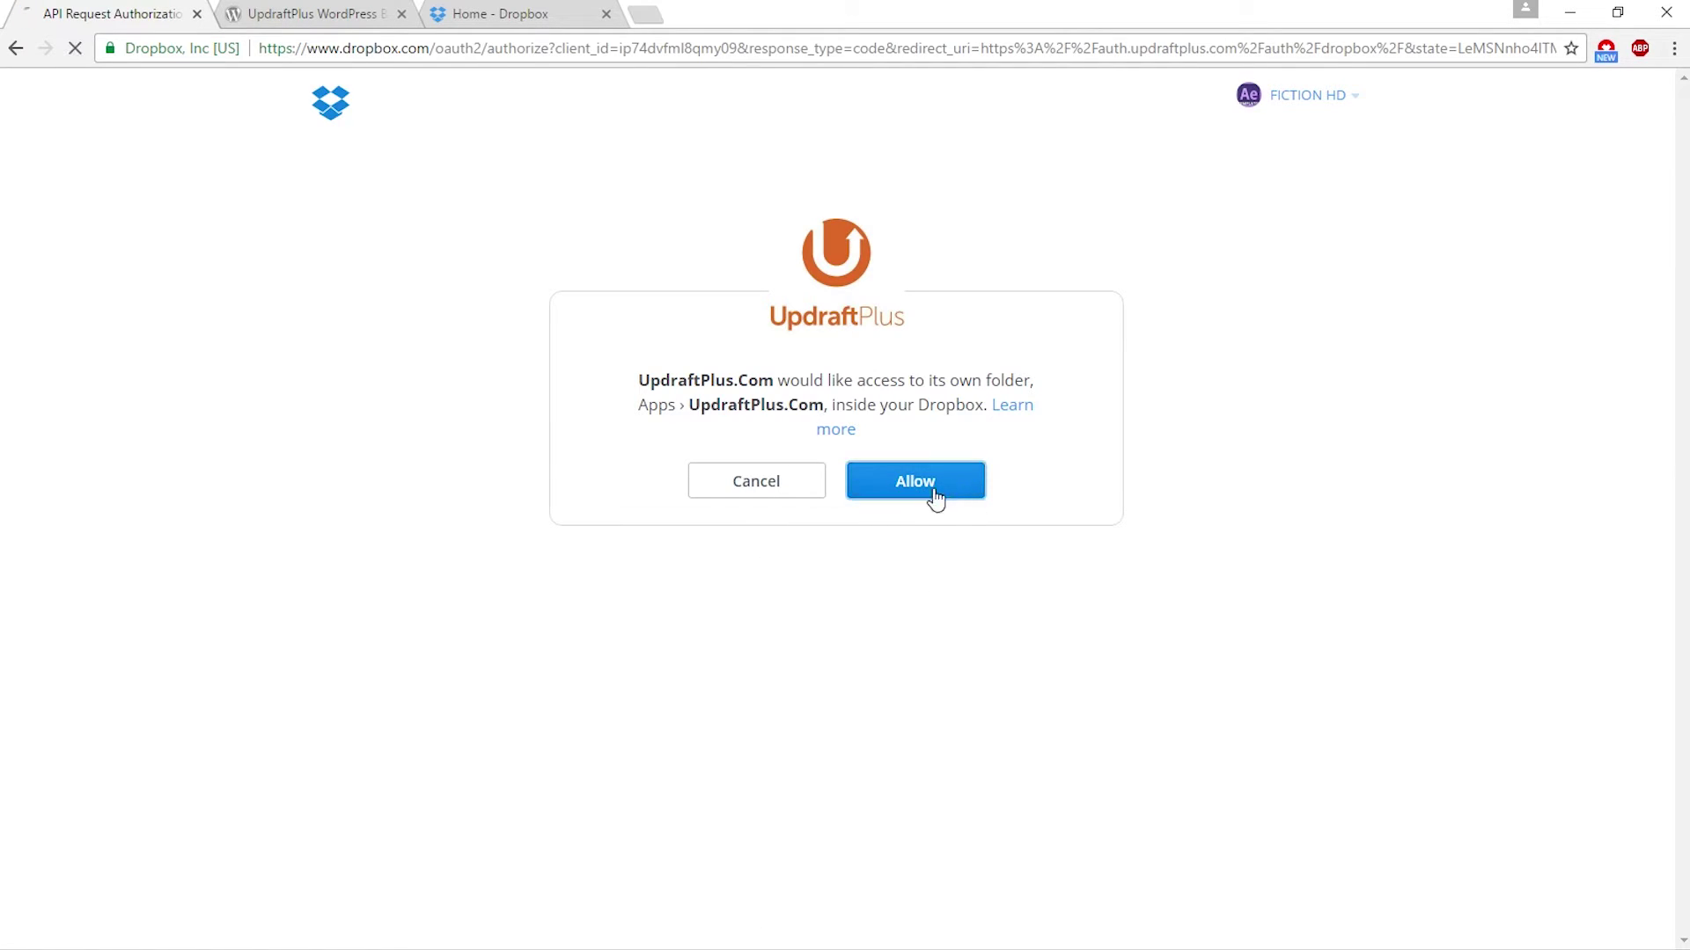
# Step: Allow UpdraftPlus access to its Dropbox app folder, complete setup, and return to WordPress
pyautogui.click(915, 481)
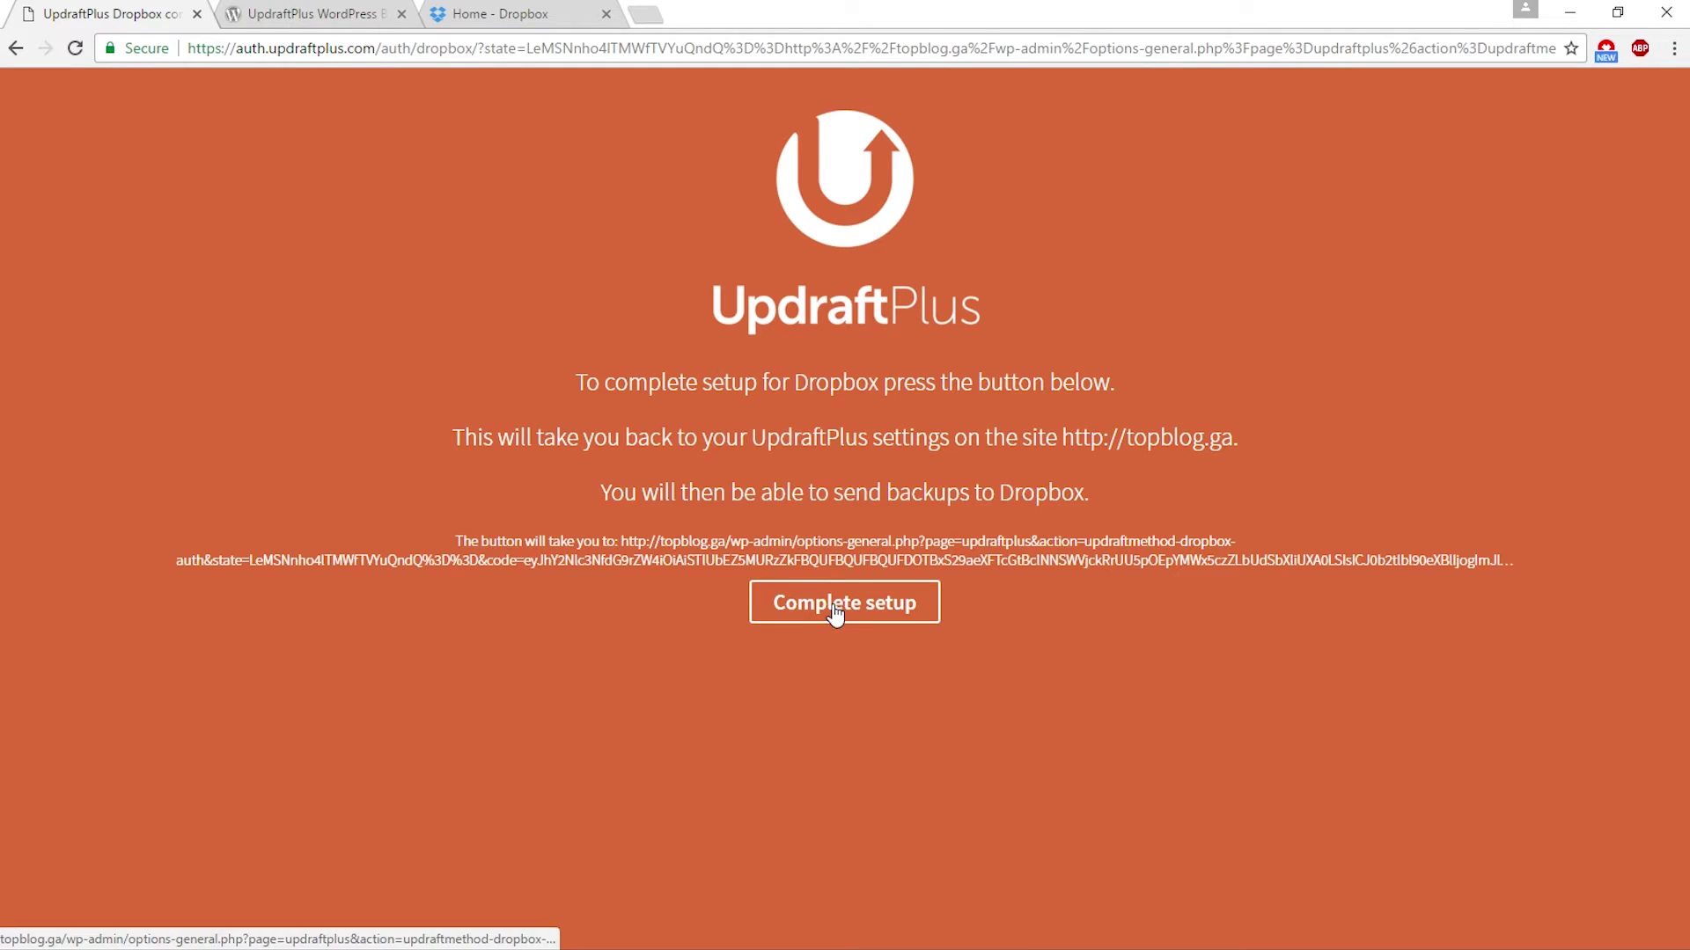
pyautogui.click(835, 607)
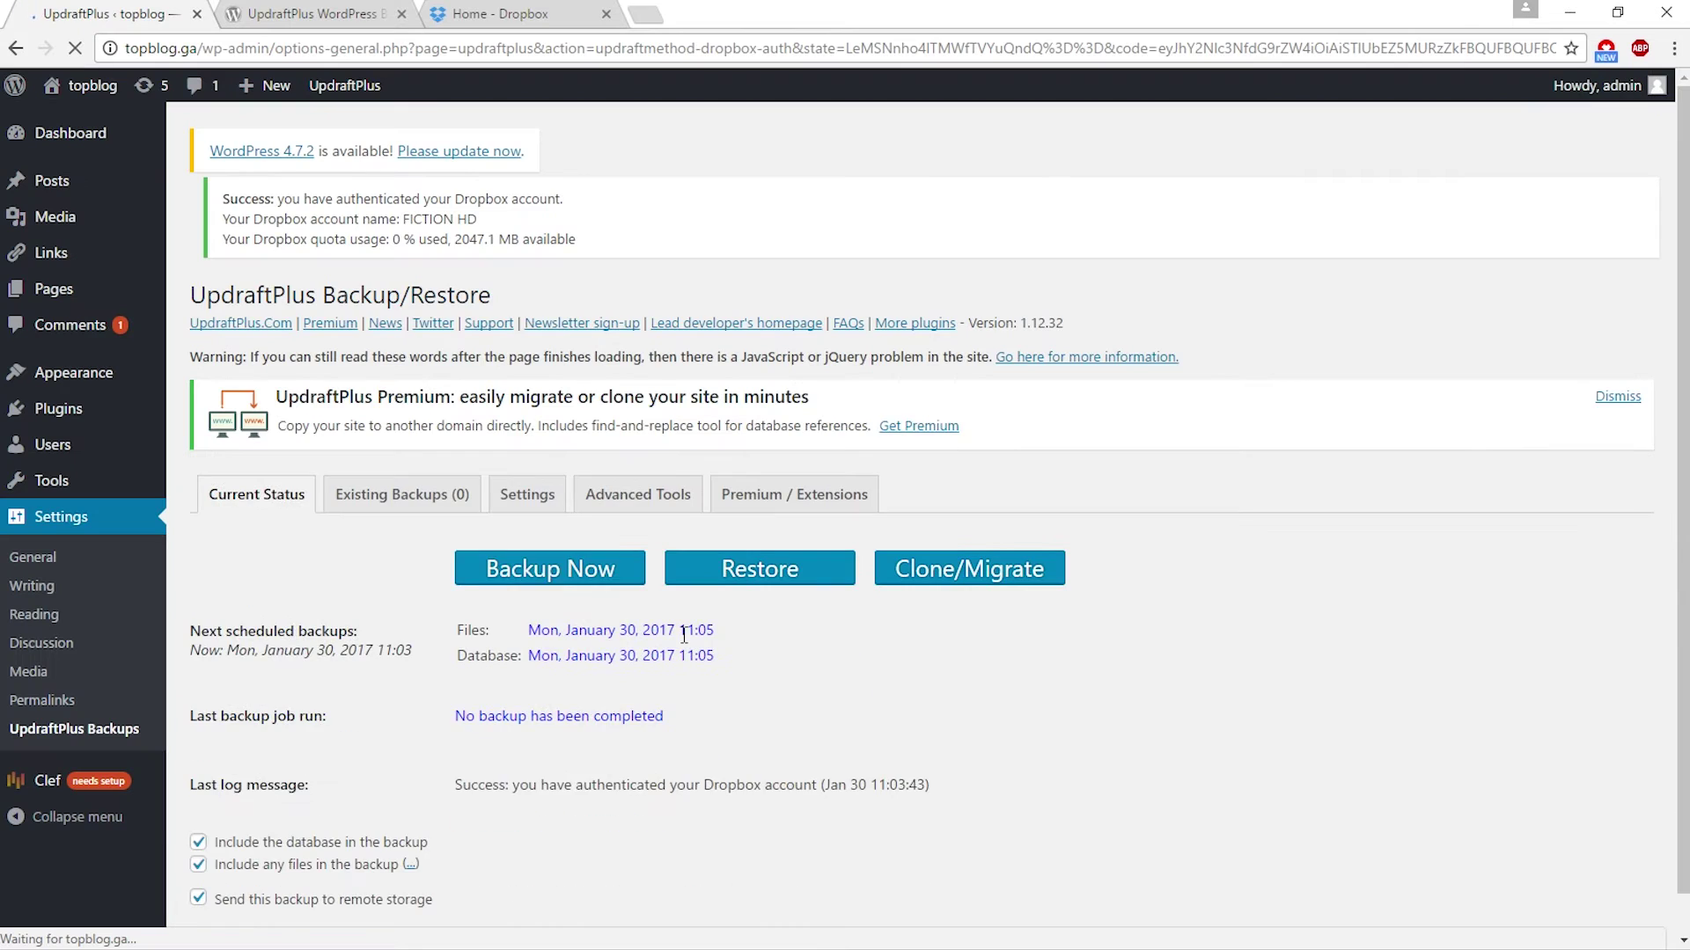
pyautogui.click(499, 18)
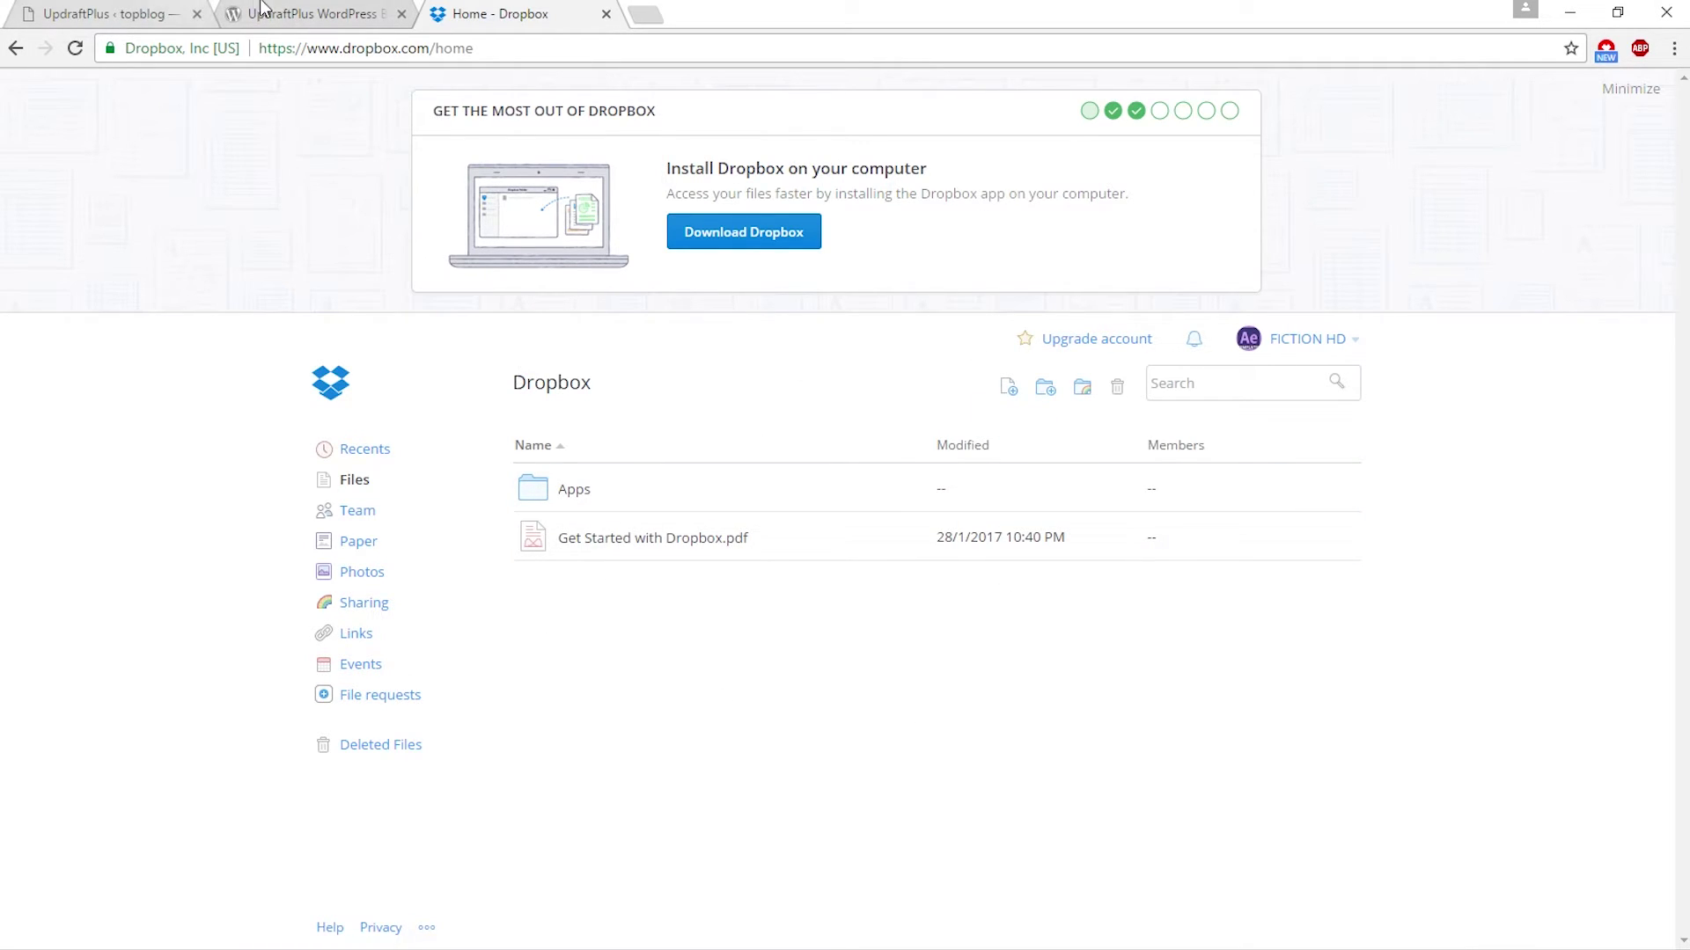
pyautogui.click(302, 10)
pyautogui.click(111, 11)
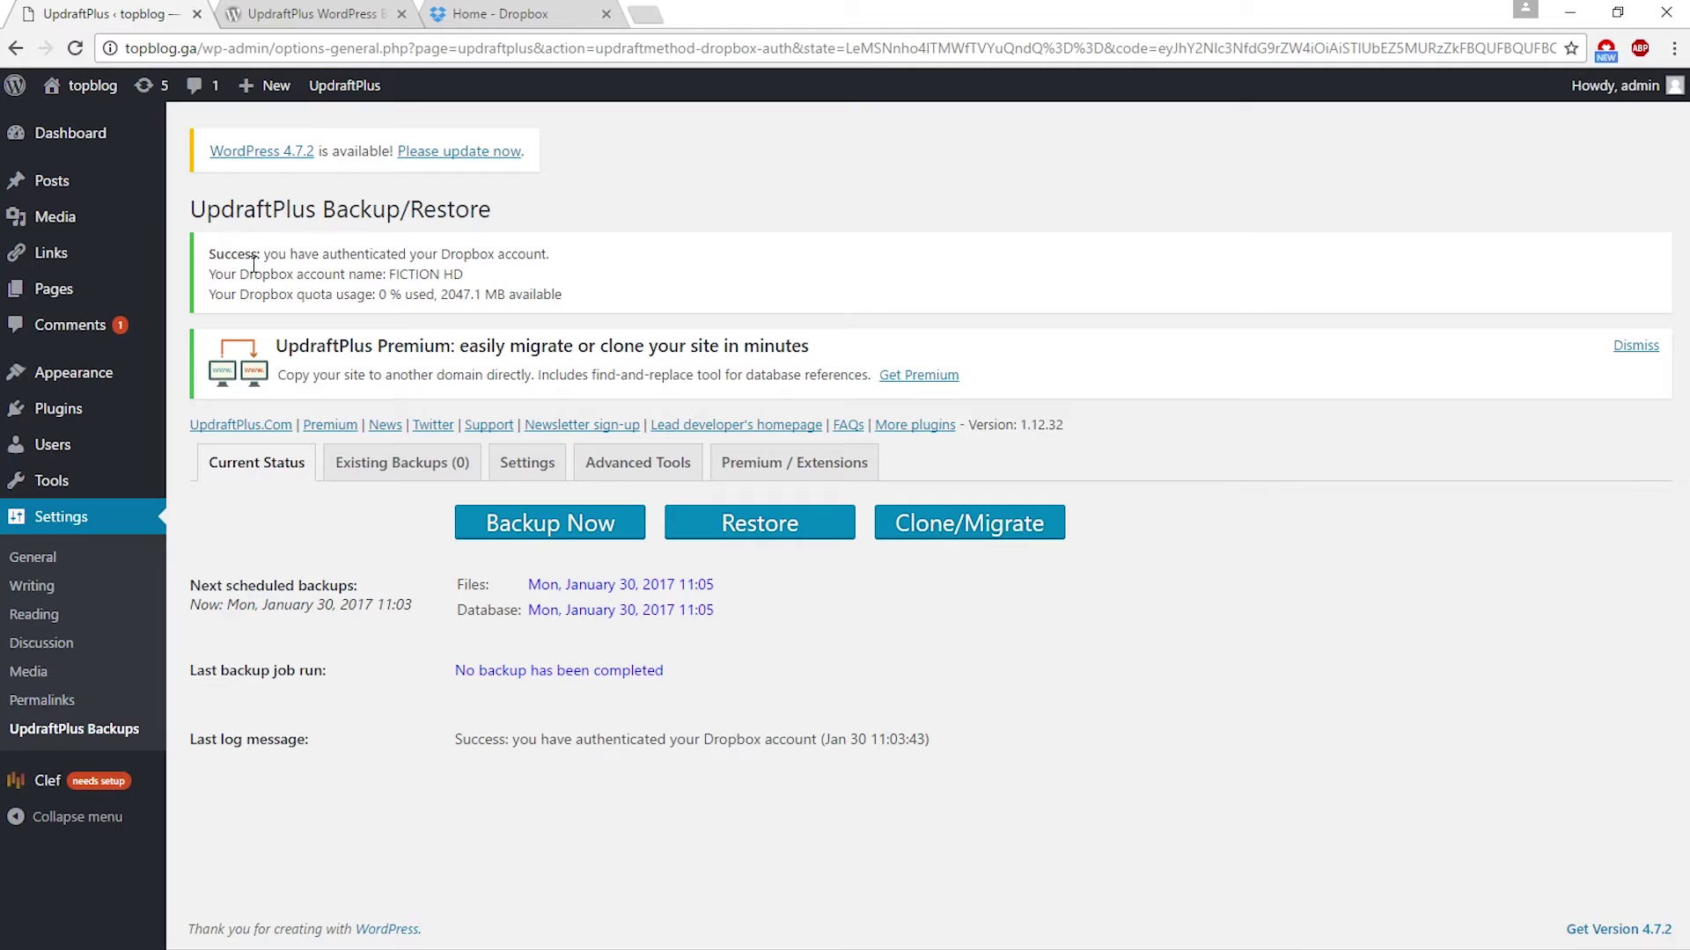
# Step: Run a one-time Backup Now with database, files and remote storage included until it completes
pyautogui.moveTo(209, 254); pyautogui.dragTo(262, 257)
pyautogui.moveTo(567, 261); pyautogui.dragTo(526, 261)
pyautogui.click(484, 532)
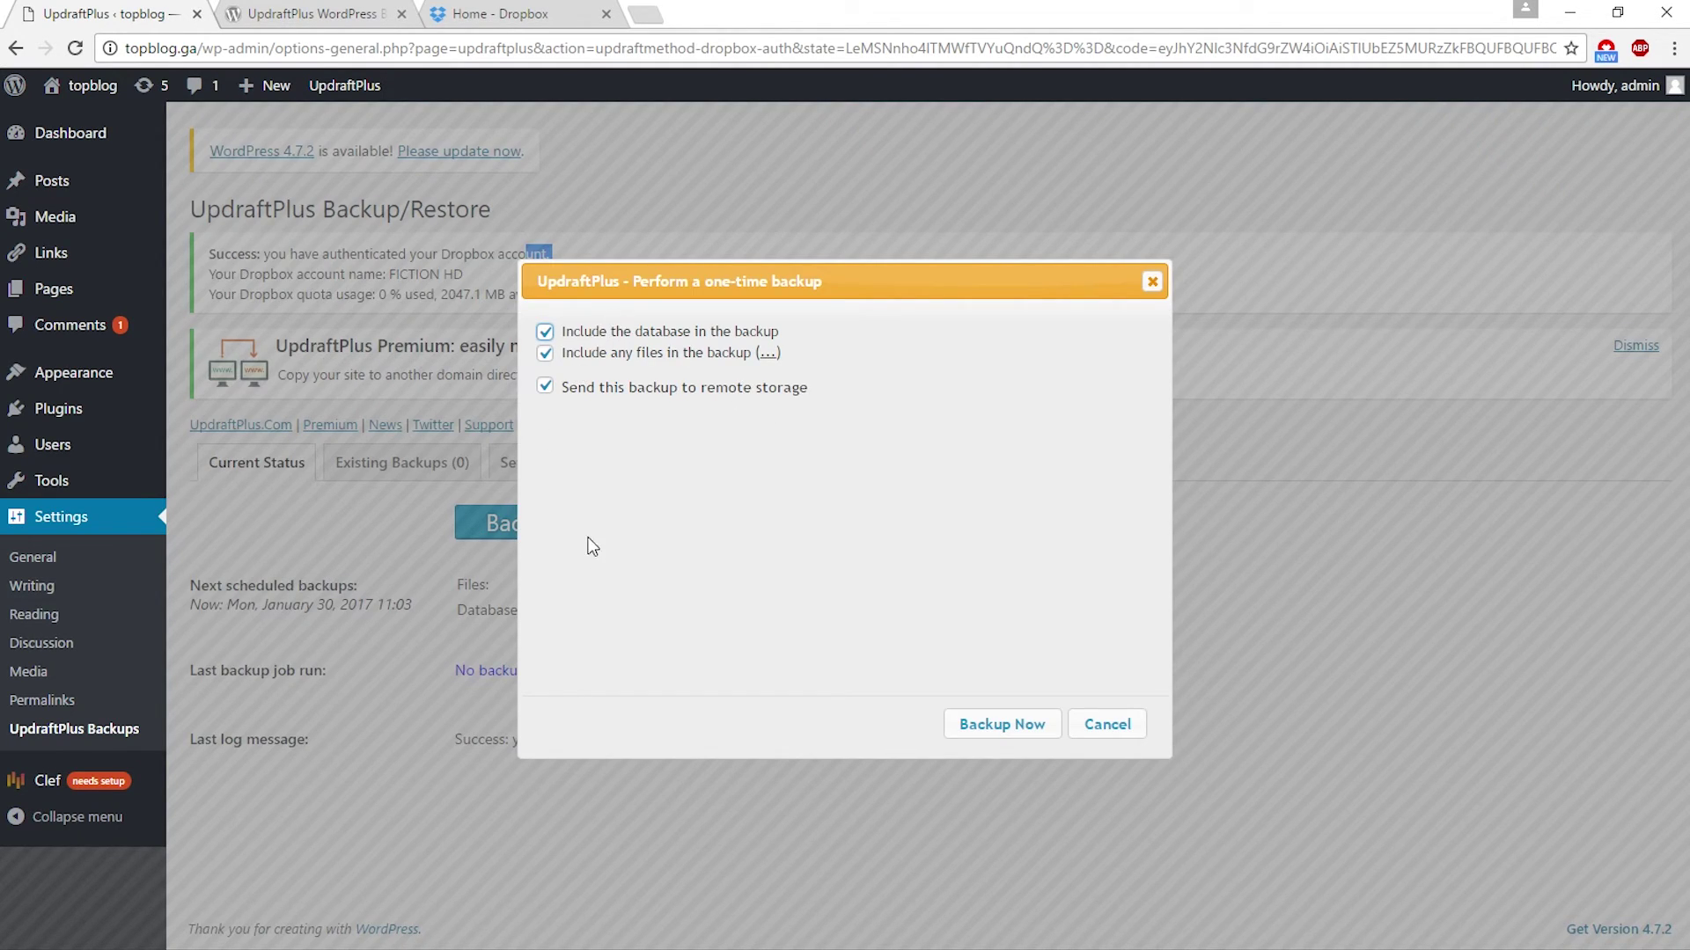
pyautogui.click(1000, 724)
pyautogui.scroll(-1, 341, 796)
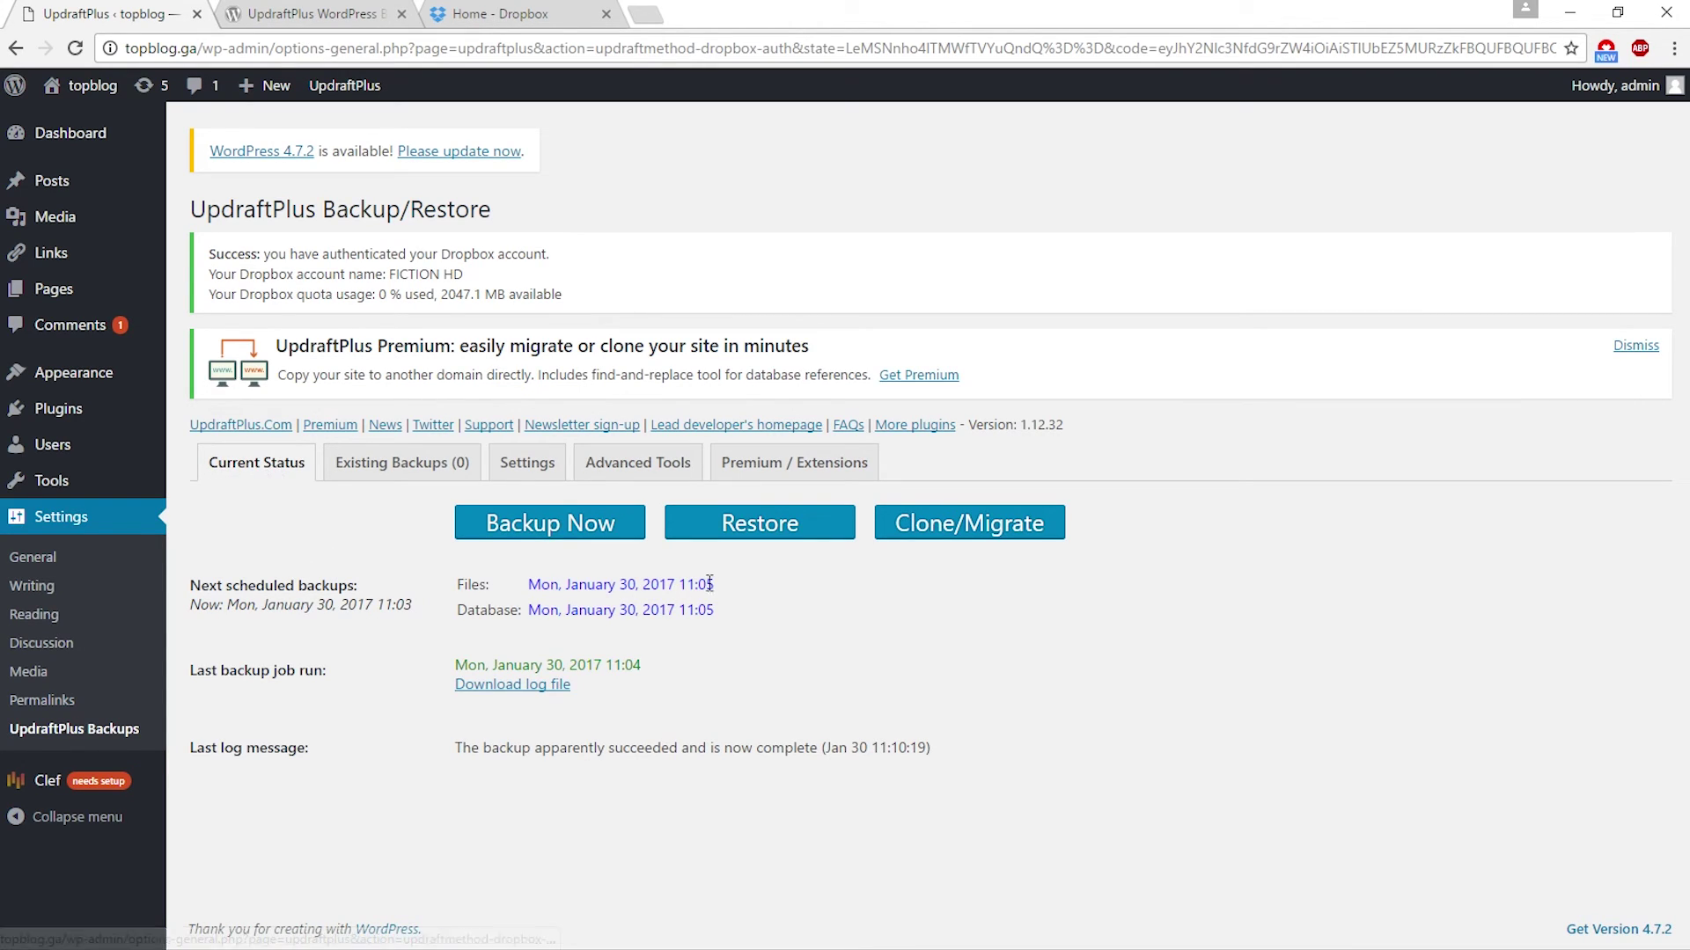
# Step: Open Existing Backups to see the Jan 30, 2017 11:04 backup
pyautogui.click(766, 528)
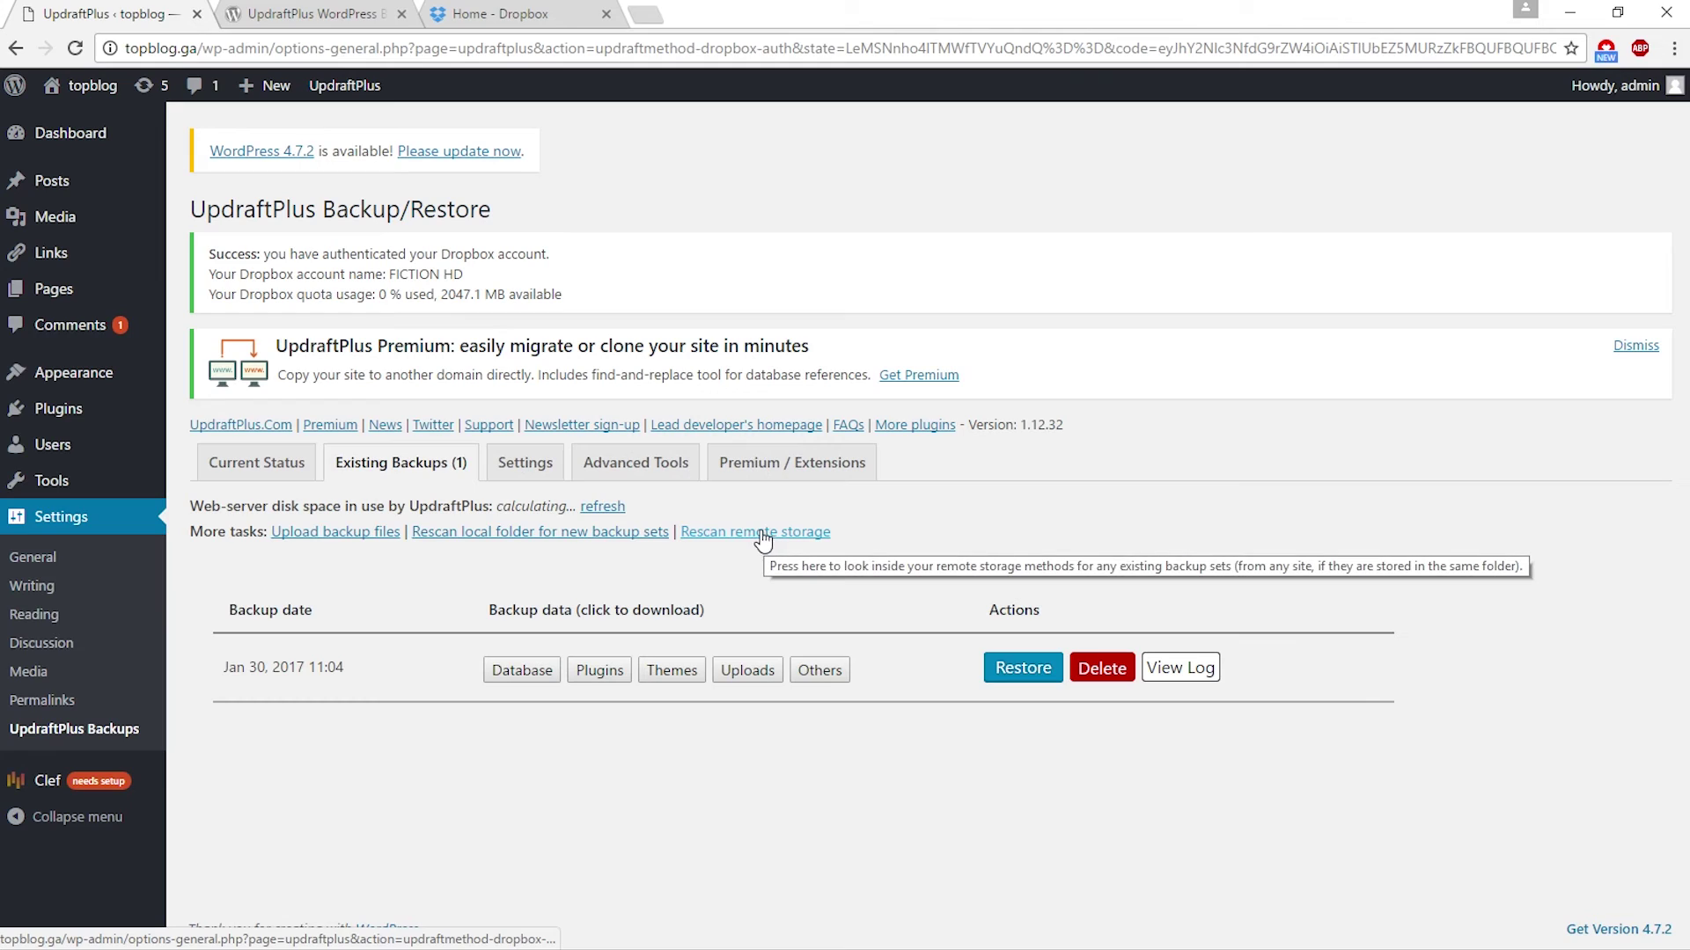